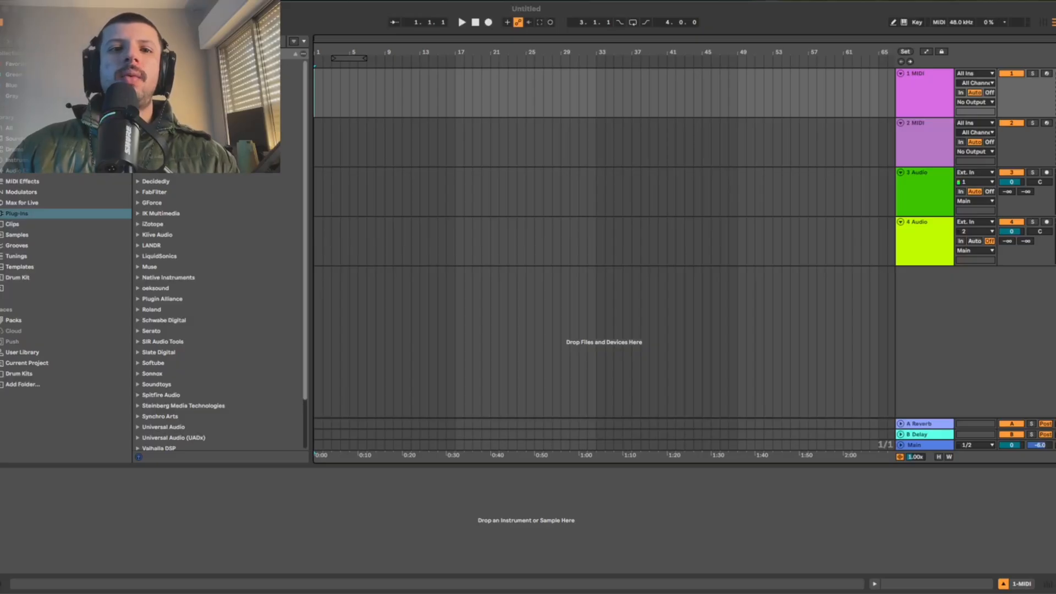
# Check the microphone level on the 3 Audio track in Session View, toggling its monitoring between In and Auto
pyautogui.click(1043, 23)
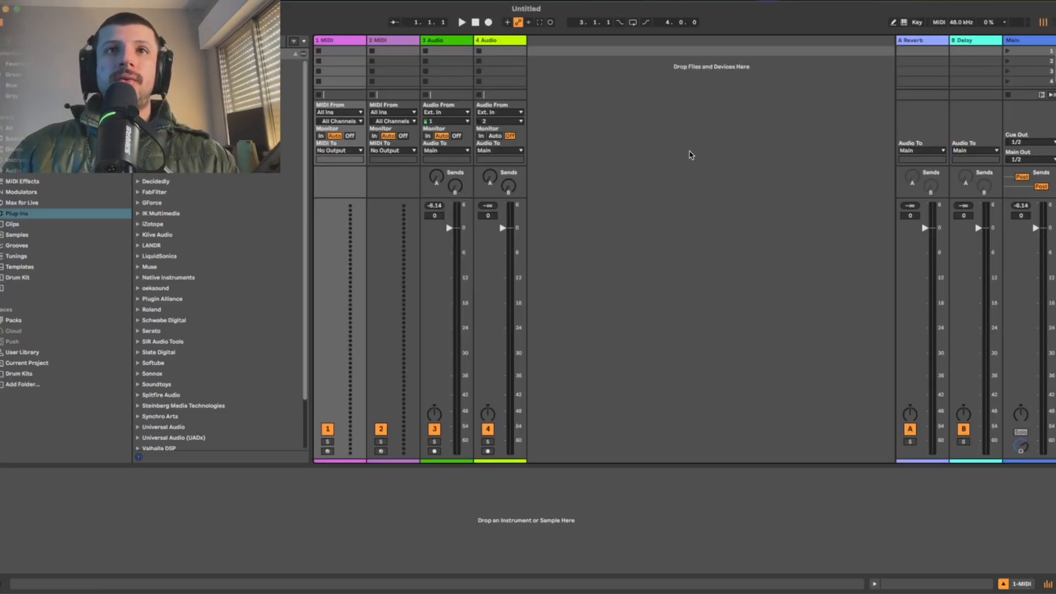
pyautogui.click(436, 206)
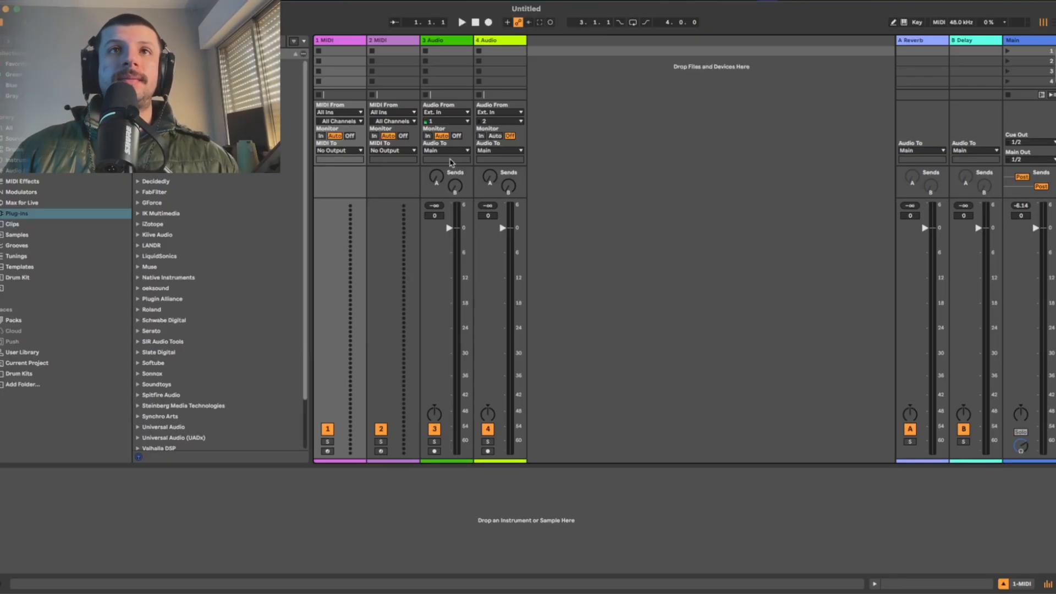
pyautogui.click(428, 136)
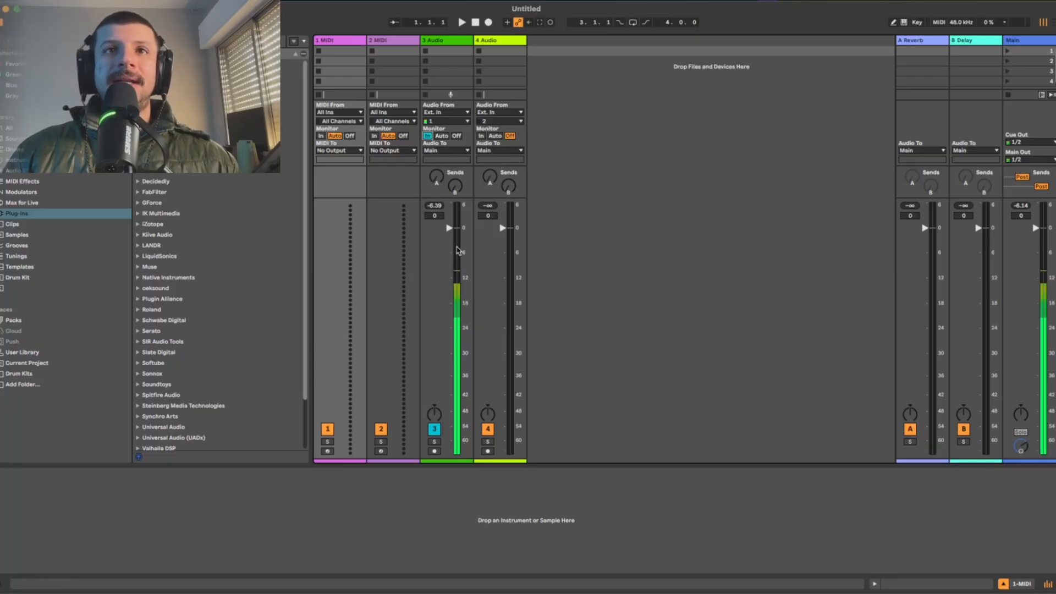
pyautogui.click(441, 137)
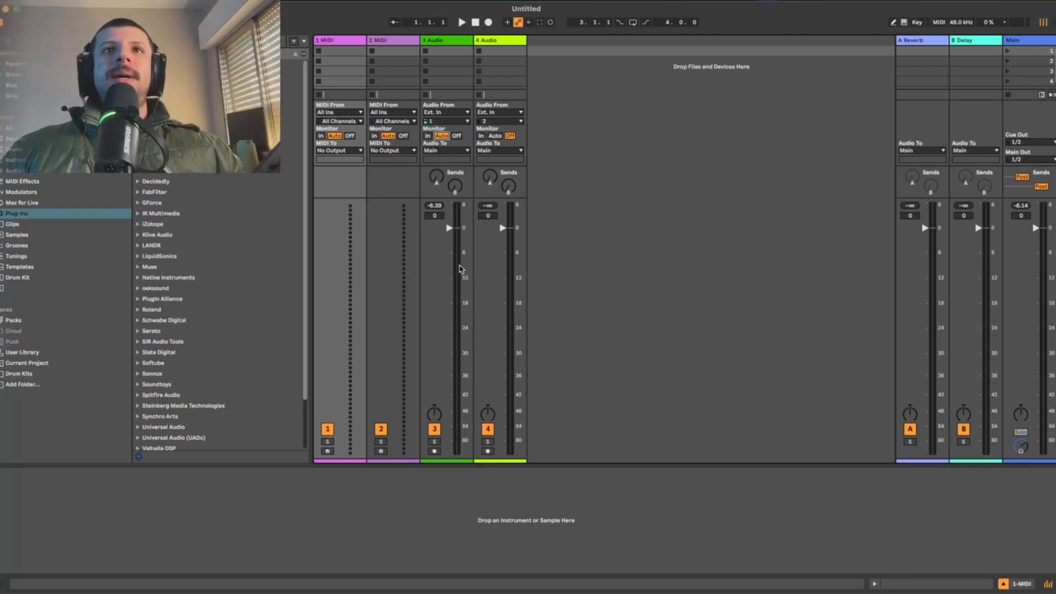
pyautogui.click(429, 136)
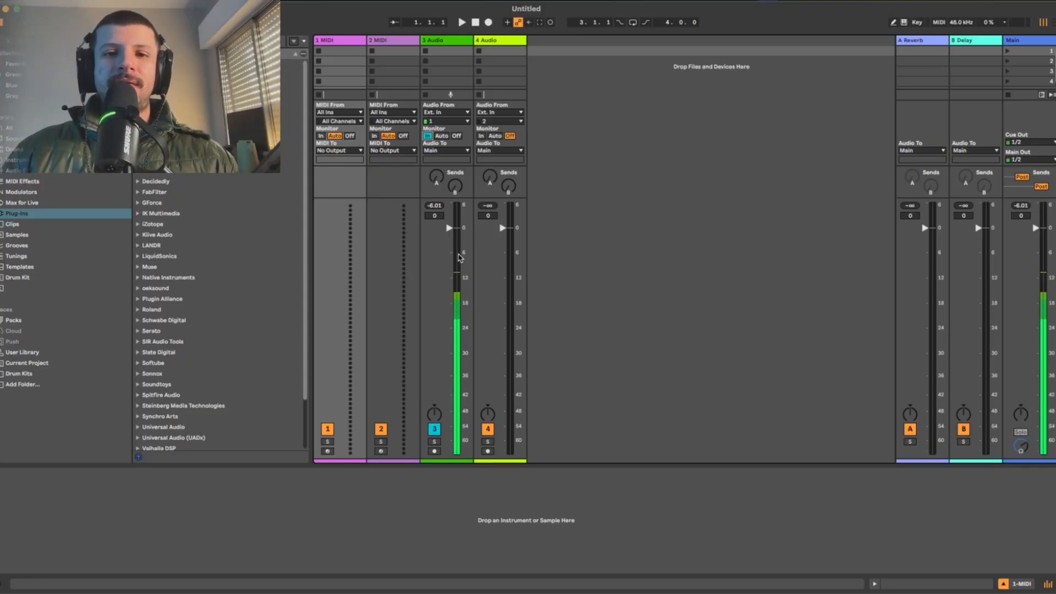
pyautogui.click(442, 136)
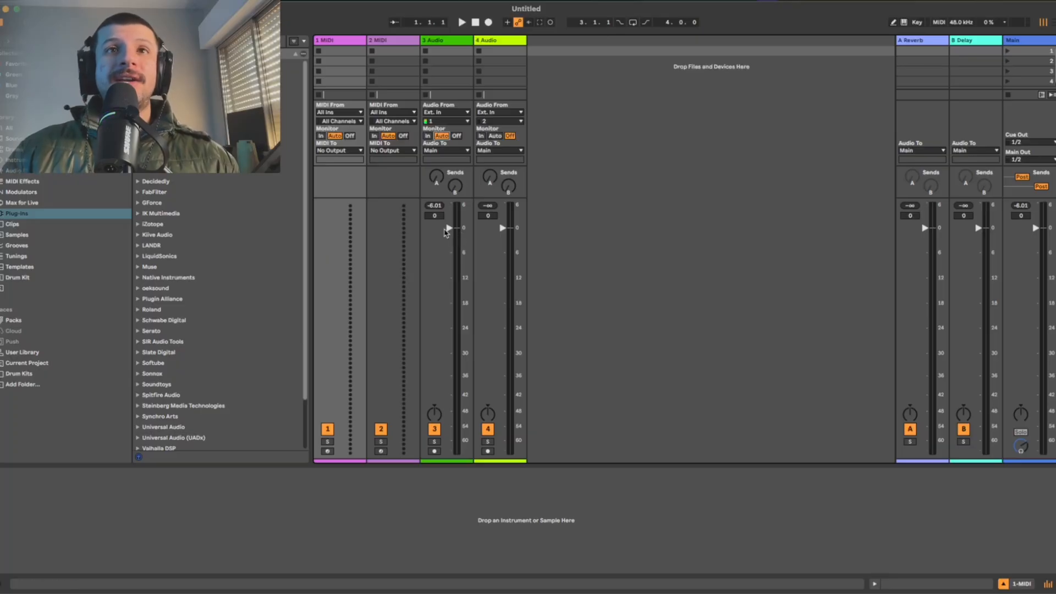
# Lower the 3 Audio track's volume to -5.0 dB and reset it to its default
pyautogui.moveTo(448, 229); pyautogui.dragTo(448, 248)
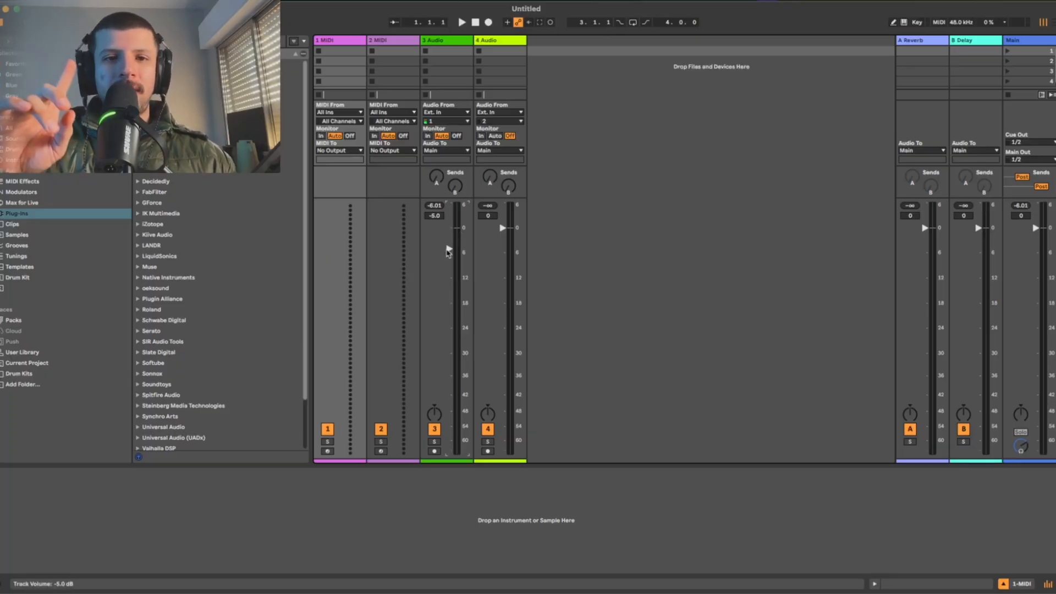
pyautogui.press('Delete')
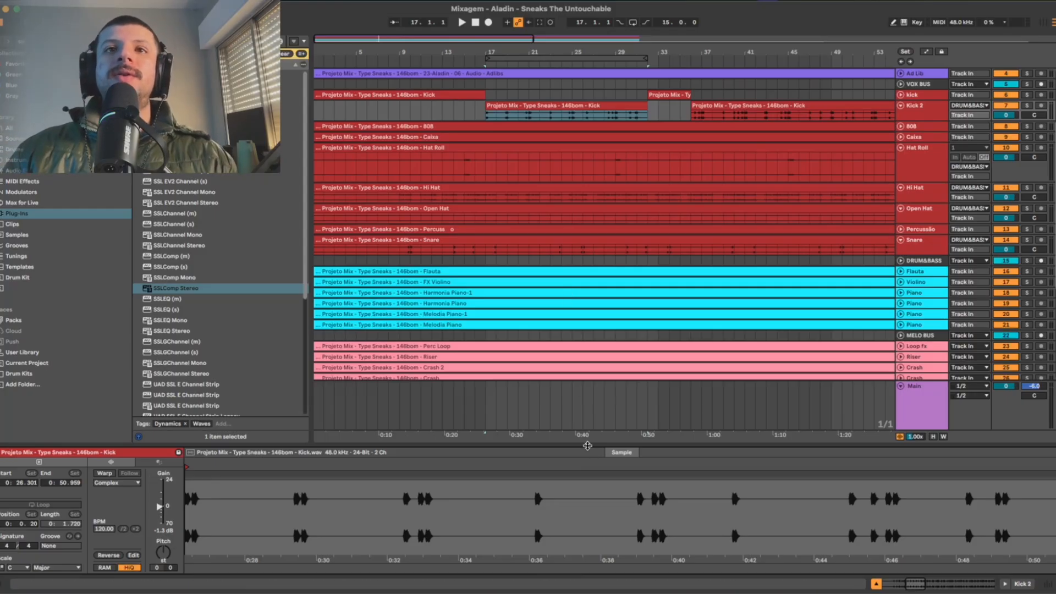
# Collapse the clip detail view to enlarge the arrangement and clear the browser's Dynamics and Waves filters
pyautogui.moveTo(587, 446); pyautogui.dragTo(588, 561)
pyautogui.scroll(5, 660, 376)
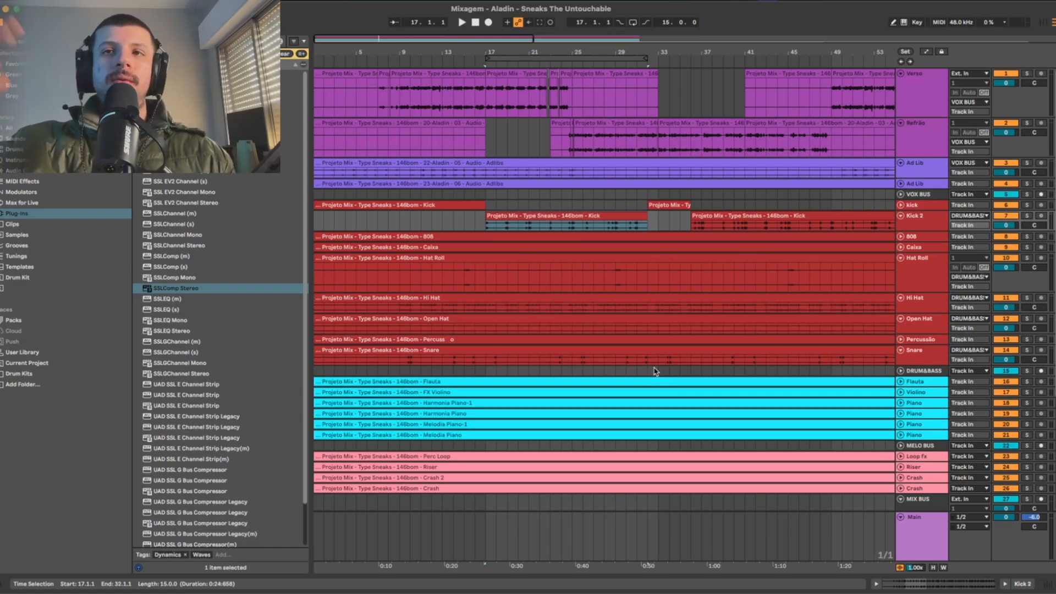
pyautogui.click(292, 56)
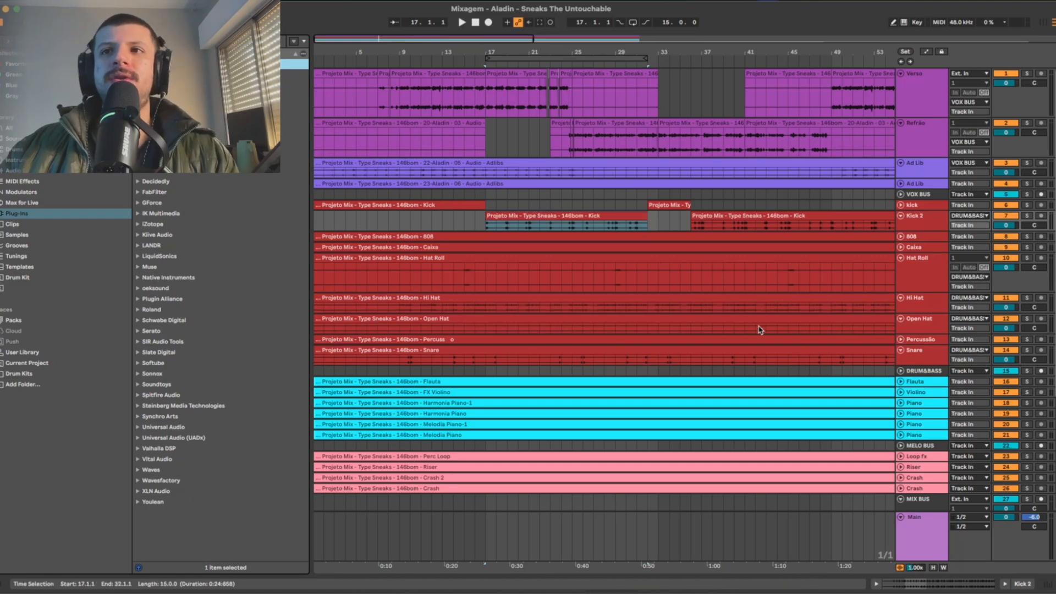
# Open the SSLComp Stereo compressor on the MIX BUS track and inspect its attack and release settings
pyautogui.scroll(-5, 906, 463)
pyautogui.doubleClick(918, 451)
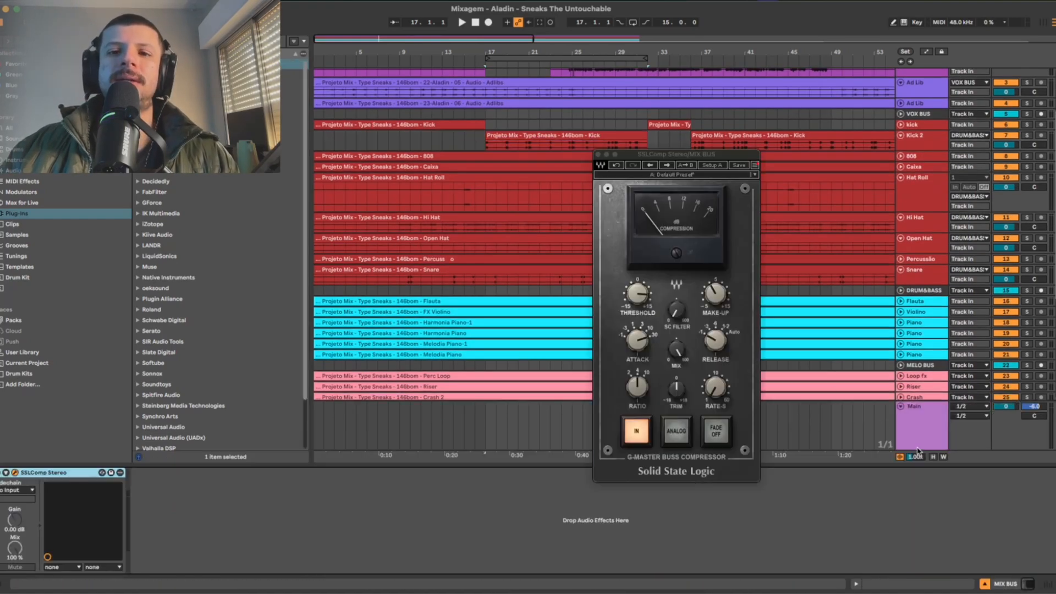
pyautogui.moveTo(715, 157); pyautogui.dragTo(660, 64)
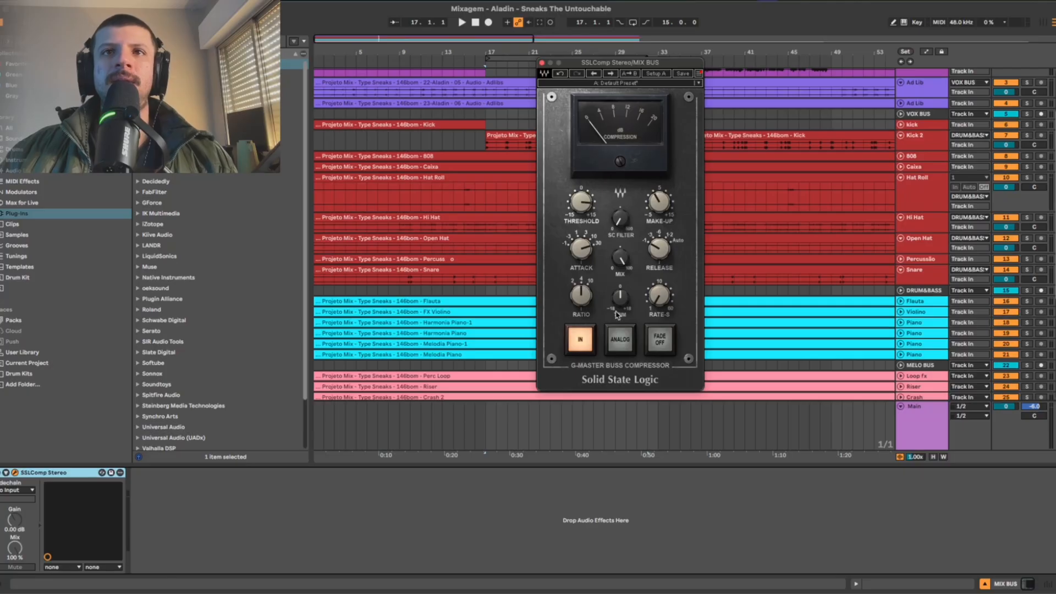
pyautogui.moveTo(581, 251)
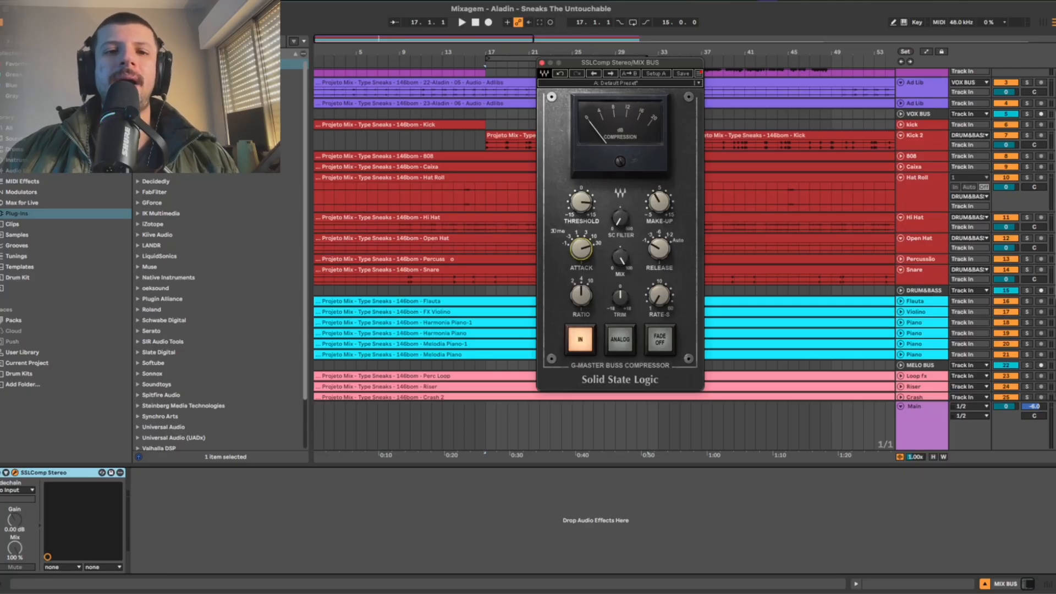
pyautogui.moveTo(659, 249)
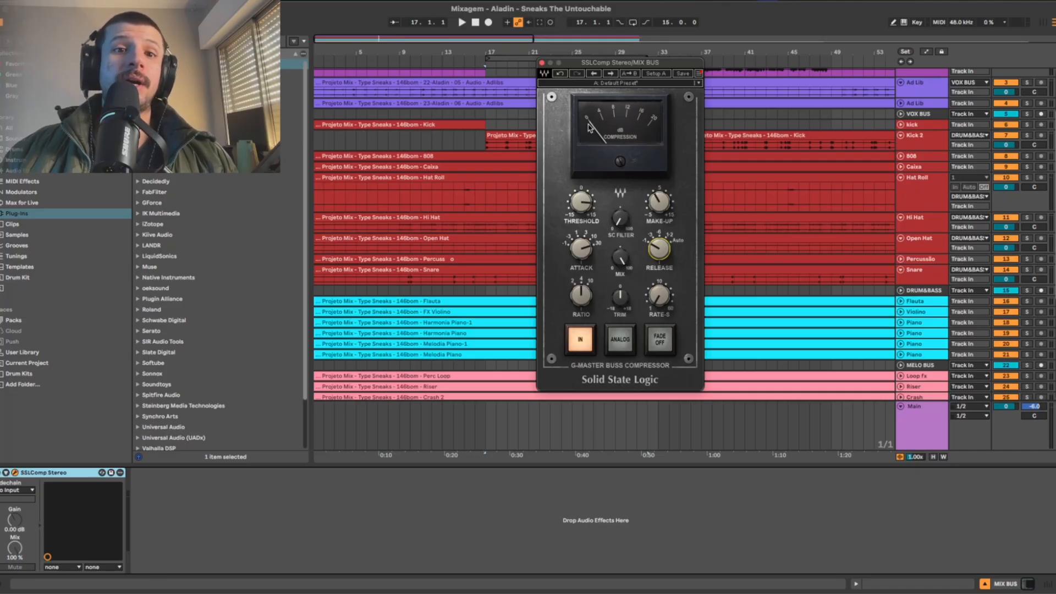
# Go through the Verso, Refrão and Ad Lib vocal tracks down to the VOX BUS to review their routing
pyautogui.scroll(3, 914, 132)
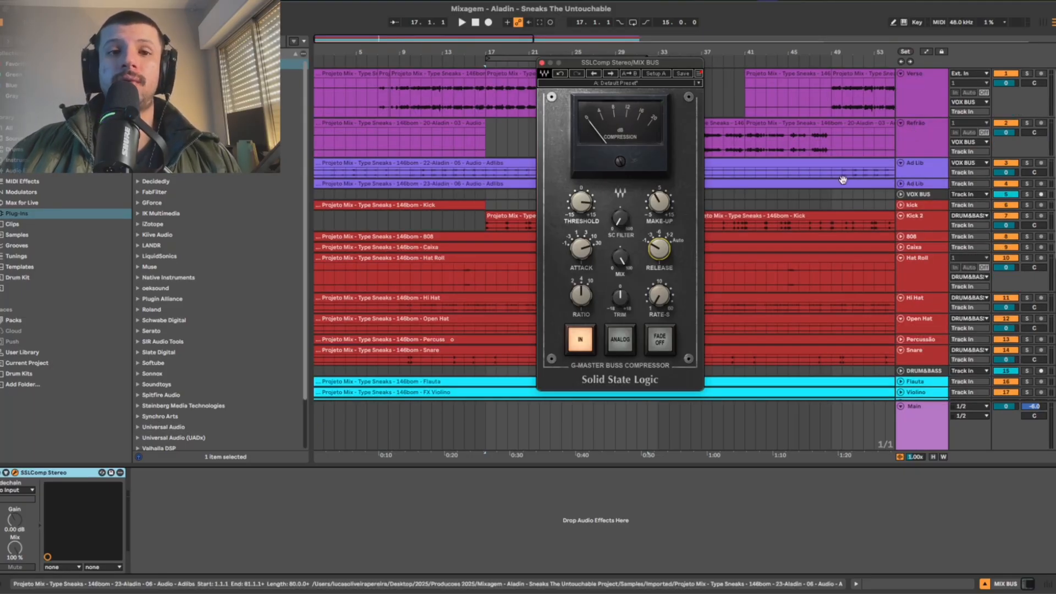
pyautogui.click(919, 106)
pyautogui.click(918, 150)
pyautogui.click(916, 172)
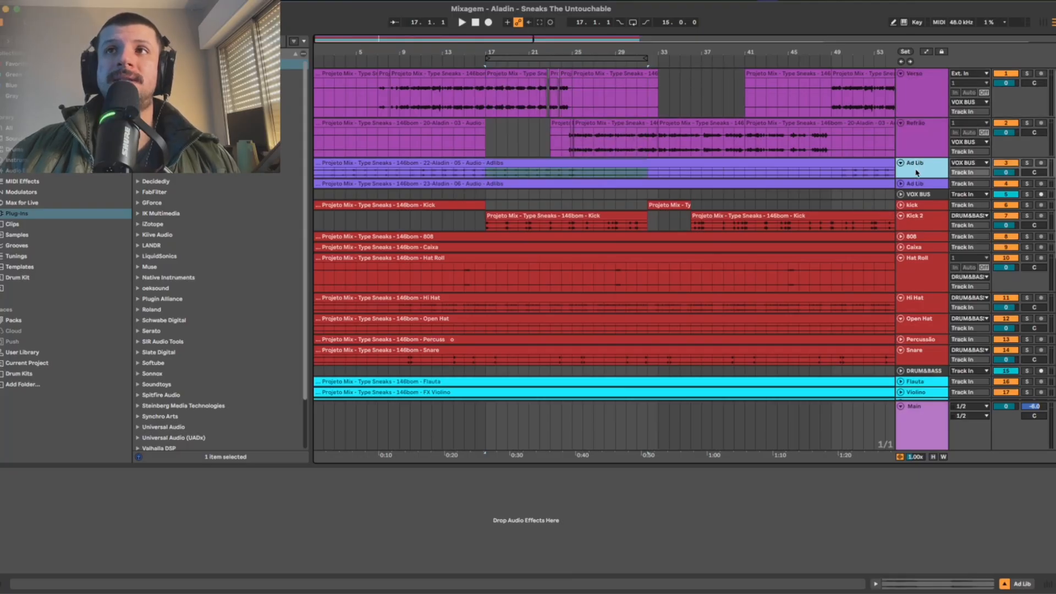
pyautogui.click(916, 184)
pyautogui.click(918, 194)
# Review the DRUM&BASS and MELO BUS group tracks, ending on the MIX BUS with its compressor shown
pyautogui.scroll(-1, 917, 192)
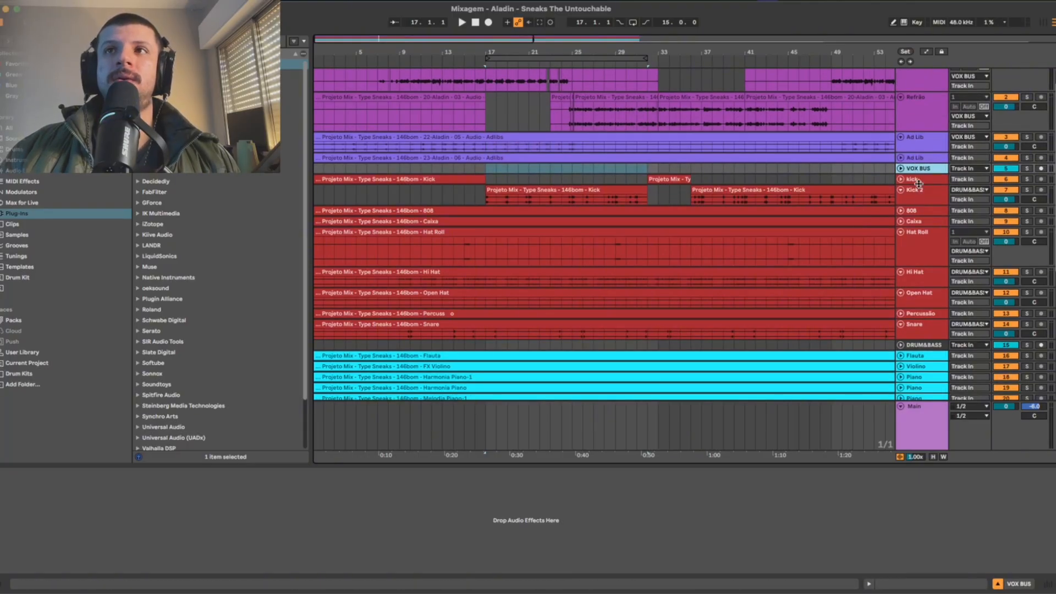
pyautogui.scroll(-2, 920, 329)
pyautogui.click(921, 304)
pyautogui.scroll(-4, 921, 303)
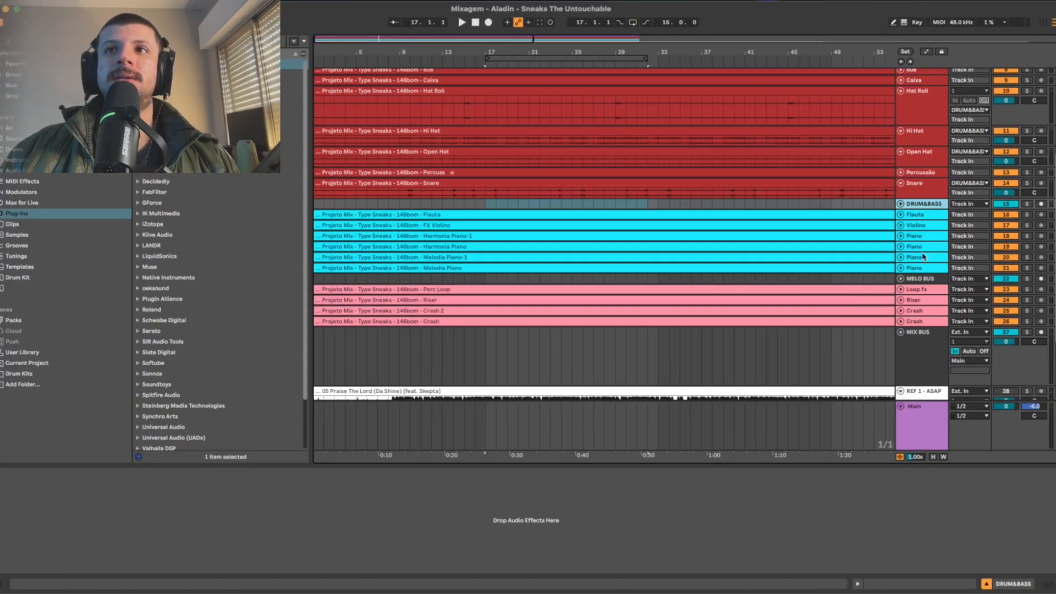
pyautogui.click(924, 279)
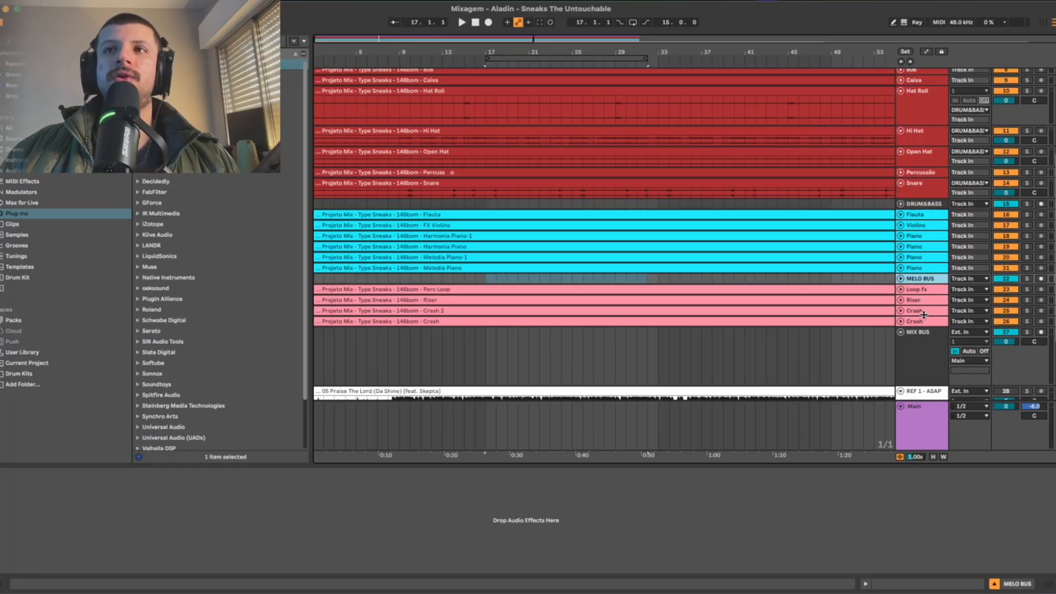
pyautogui.click(920, 355)
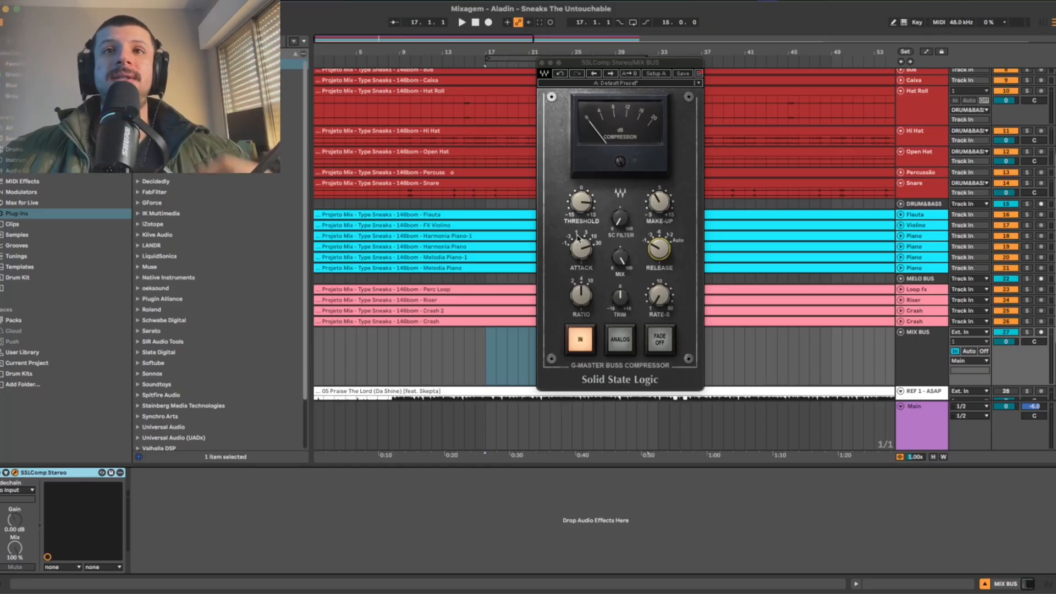
# Play a section of the full mix while watching the MIX BUS compressor's meter, and stop playback
pyautogui.click(379, 334)
pyautogui.press('space')
pyautogui.click(442, 340)
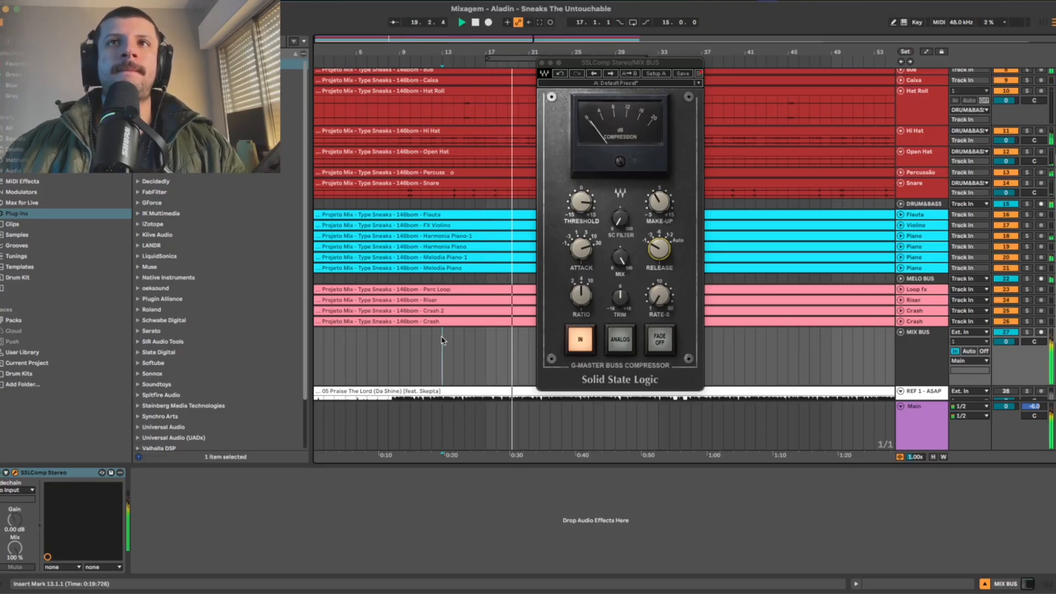
pyautogui.press('space')
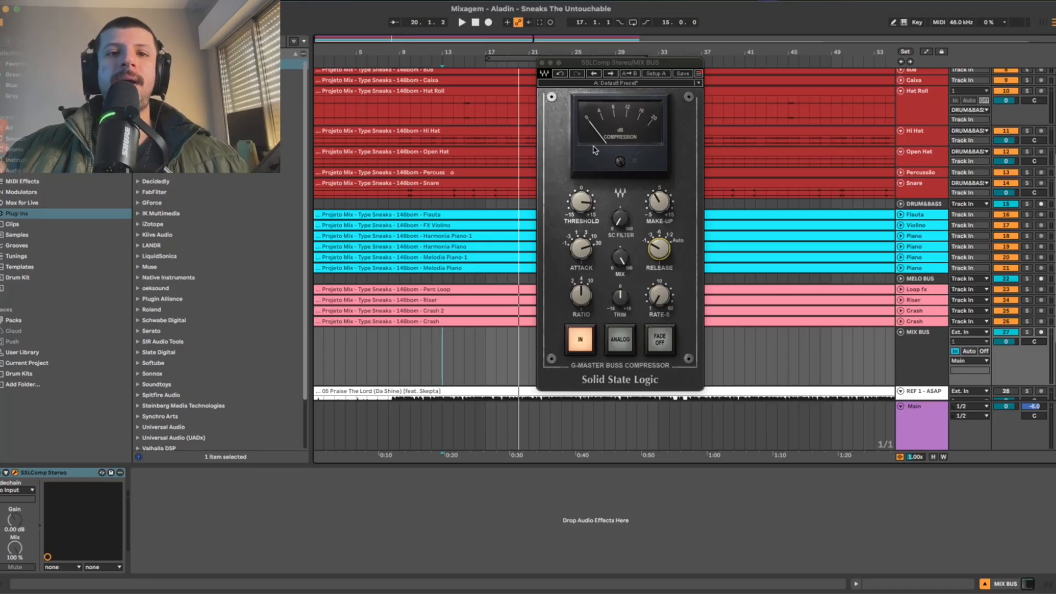
# Select the Verso track's clip from 8.1.3 to 17.1.1 and show the whole song in the arrangement
pyautogui.scroll(6, 460, 139)
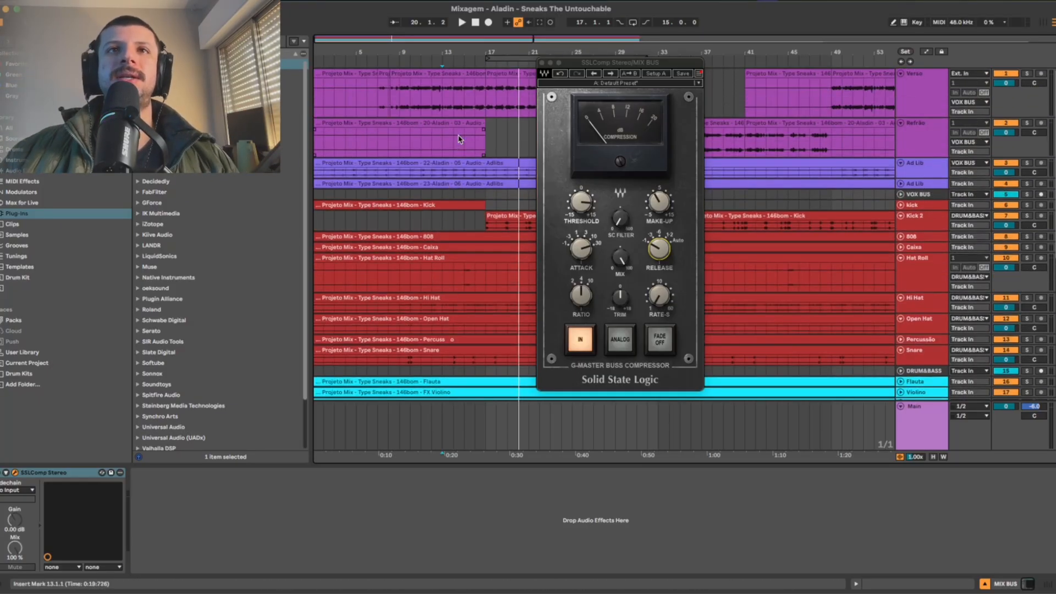
pyautogui.click(451, 75)
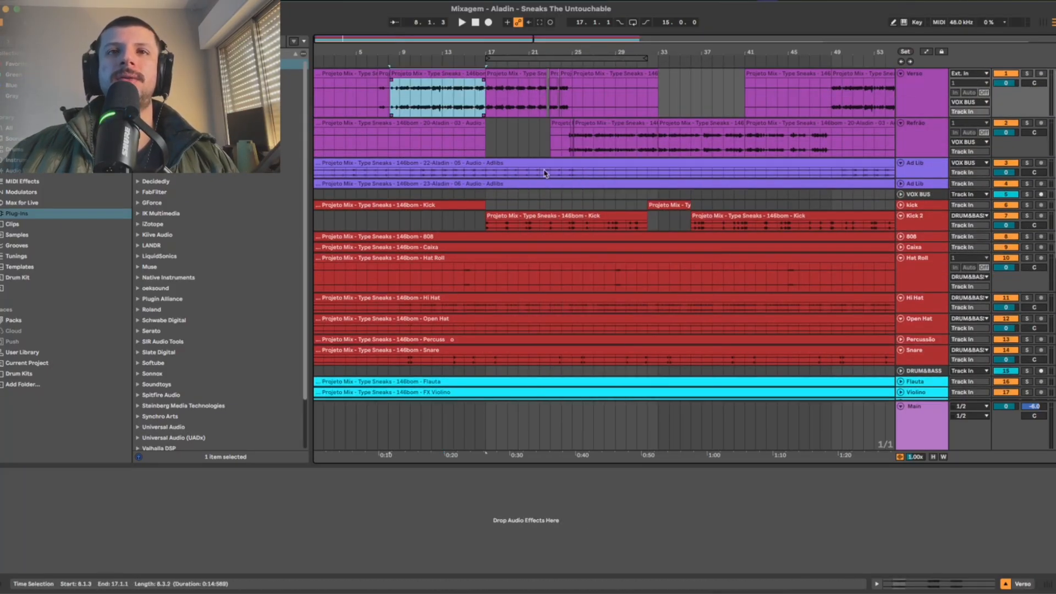
pyautogui.moveTo(499, 45); pyautogui.dragTo(677, 47)
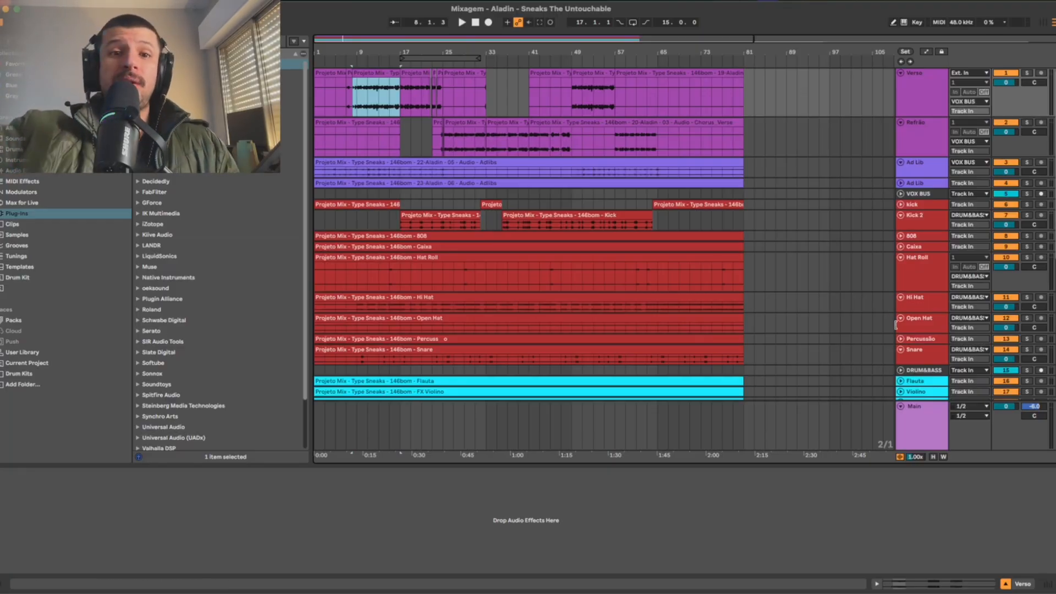
# Select the MIX BUS track to review its SSLComp Stereo compressor, and close the plug-in window
pyautogui.scroll(-5, 936, 354)
pyautogui.click(938, 344)
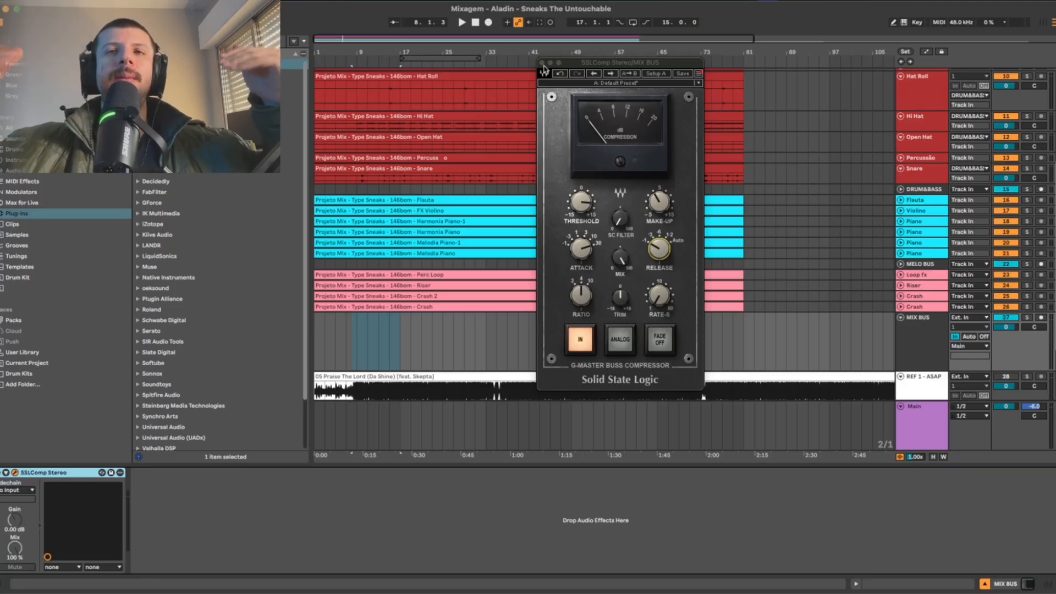
pyautogui.click(902, 344)
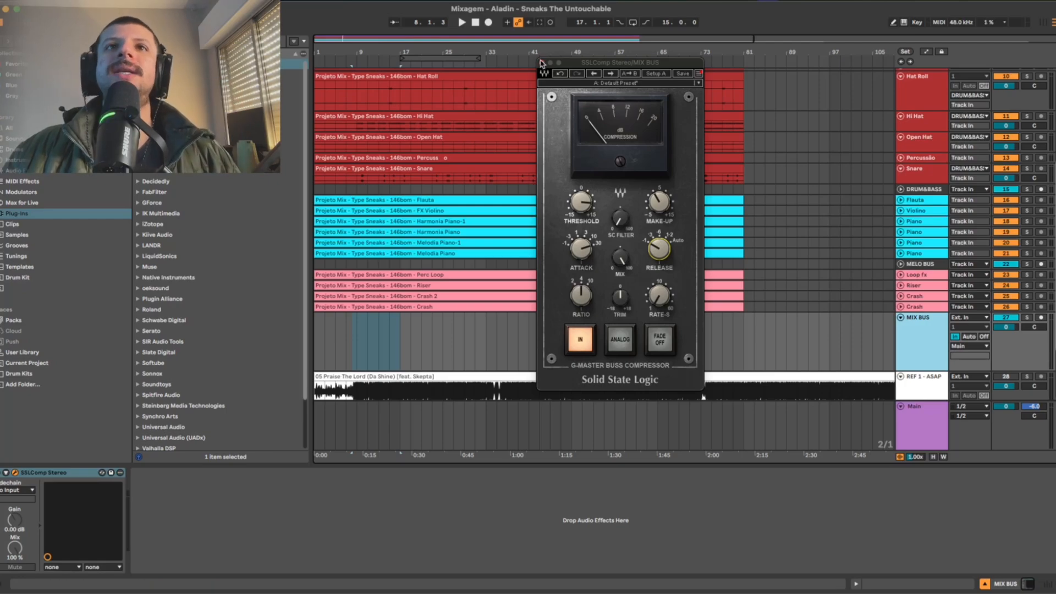
pyautogui.click(542, 63)
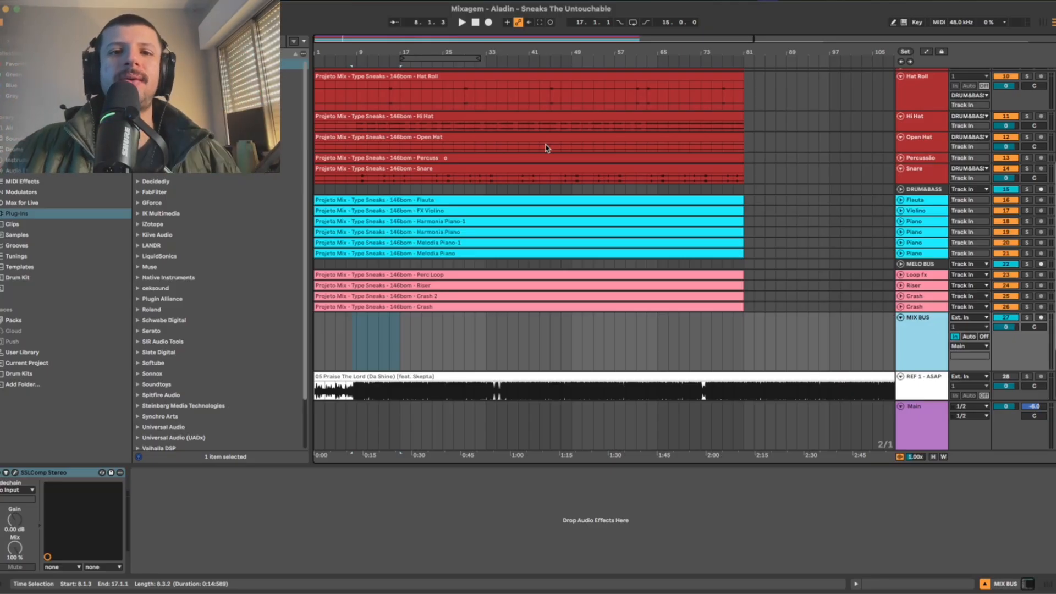
# Collapse the device view so the arrangement displays all the tracks from Verso to MIX BUS
pyautogui.moveTo(474, 464); pyautogui.dragTo(537, 503)
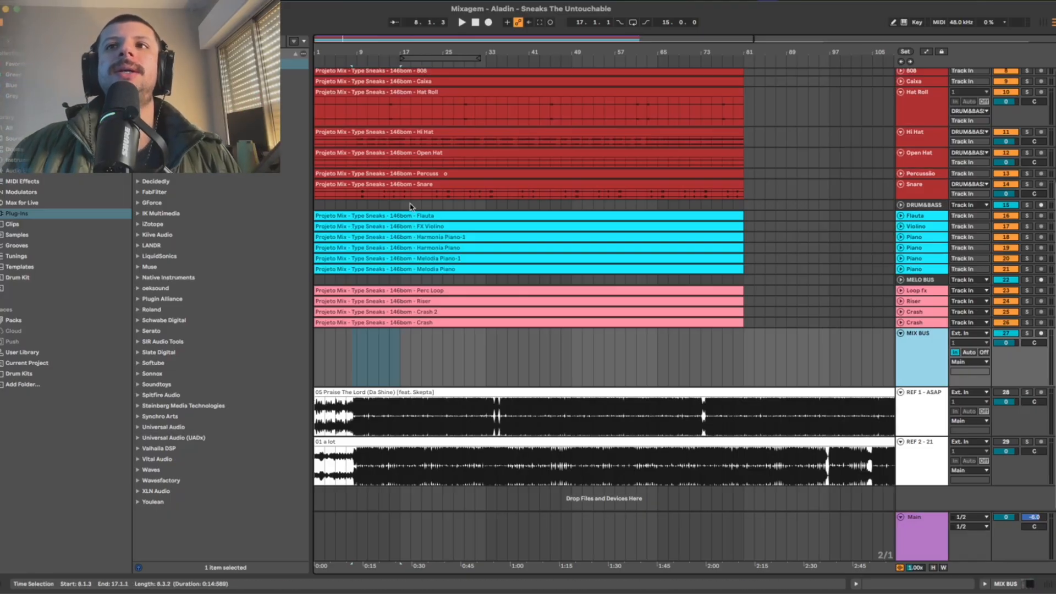
pyautogui.scroll(5, 432, 221)
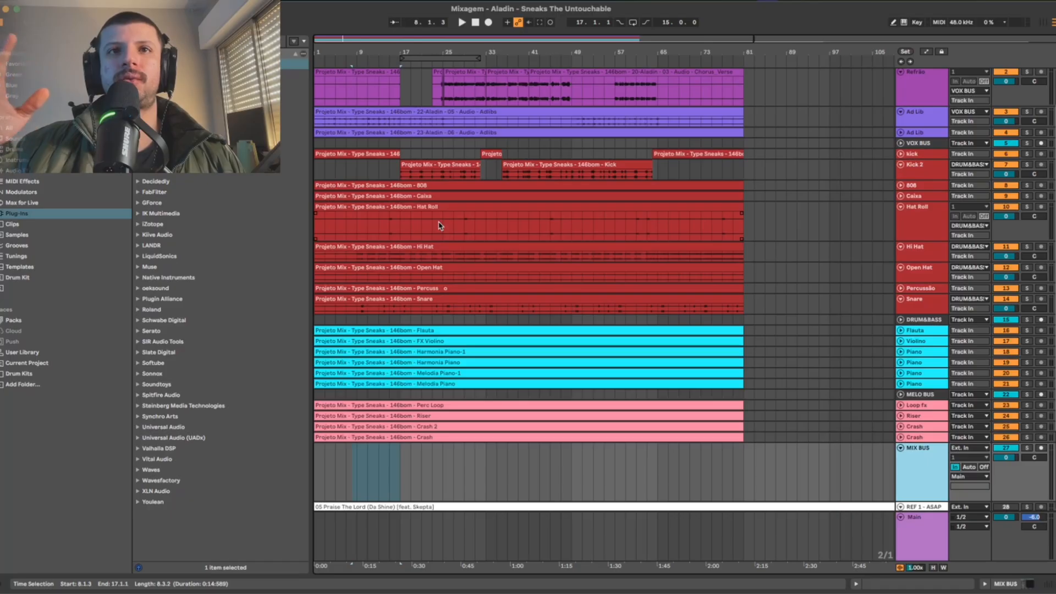
pyautogui.scroll(2, 440, 226)
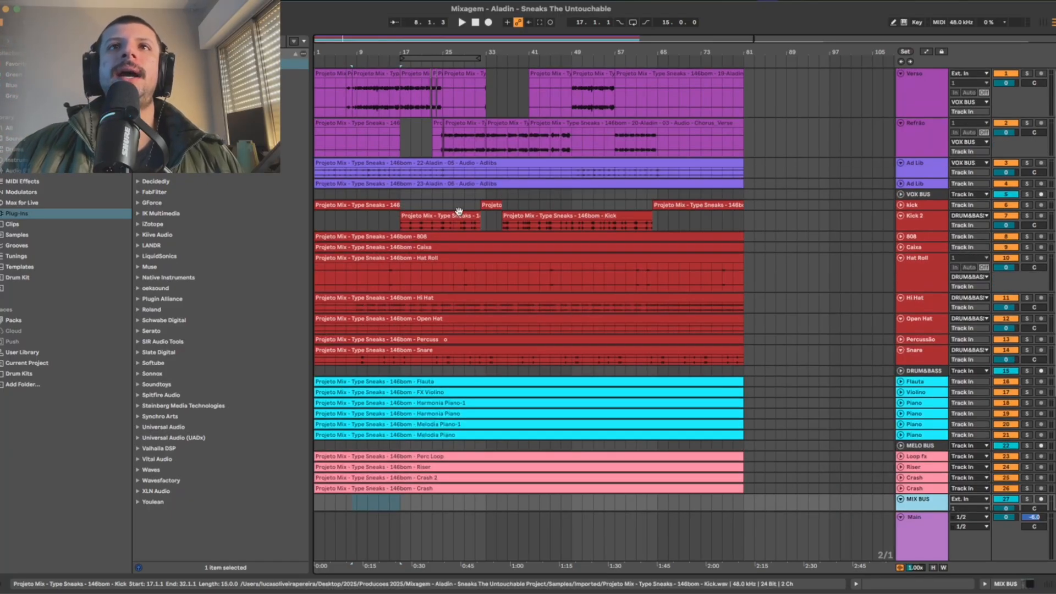
# Solo the Verso track and play its selected clip from 8.1.3 to hear the vocal alone
pyautogui.click(388, 72)
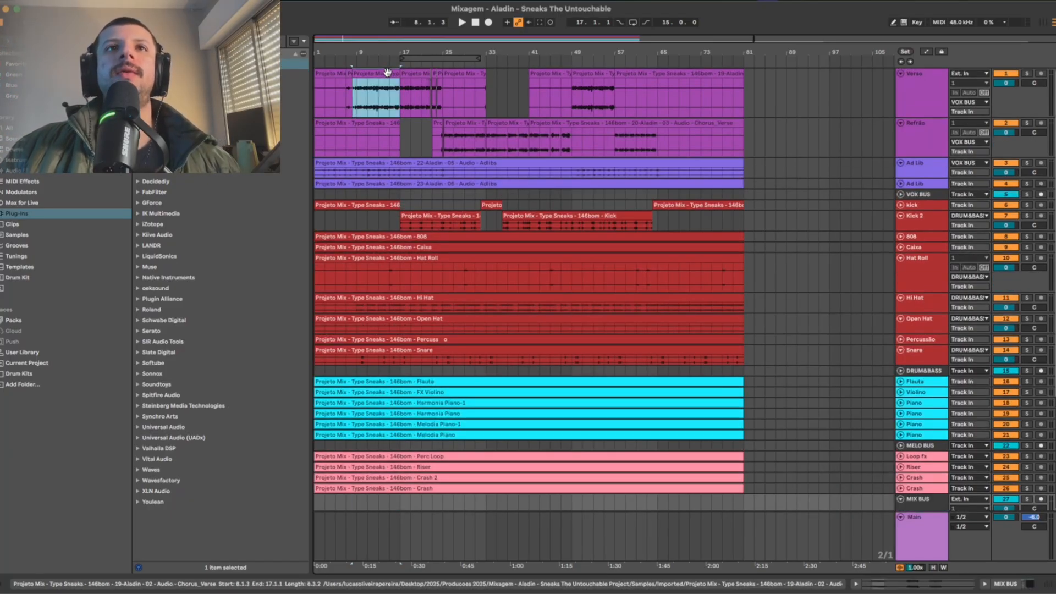
pyautogui.click(1026, 74)
pyautogui.press('space')
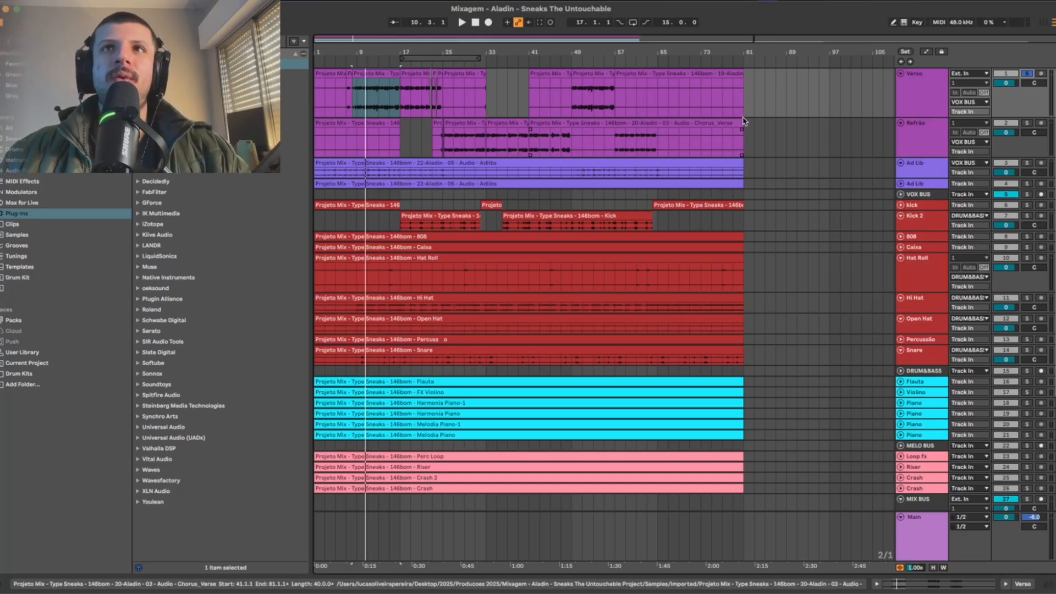
pyautogui.moveTo(361, 44); pyautogui.dragTo(416, 118)
pyautogui.moveTo(368, 44); pyautogui.dragTo(365, 38)
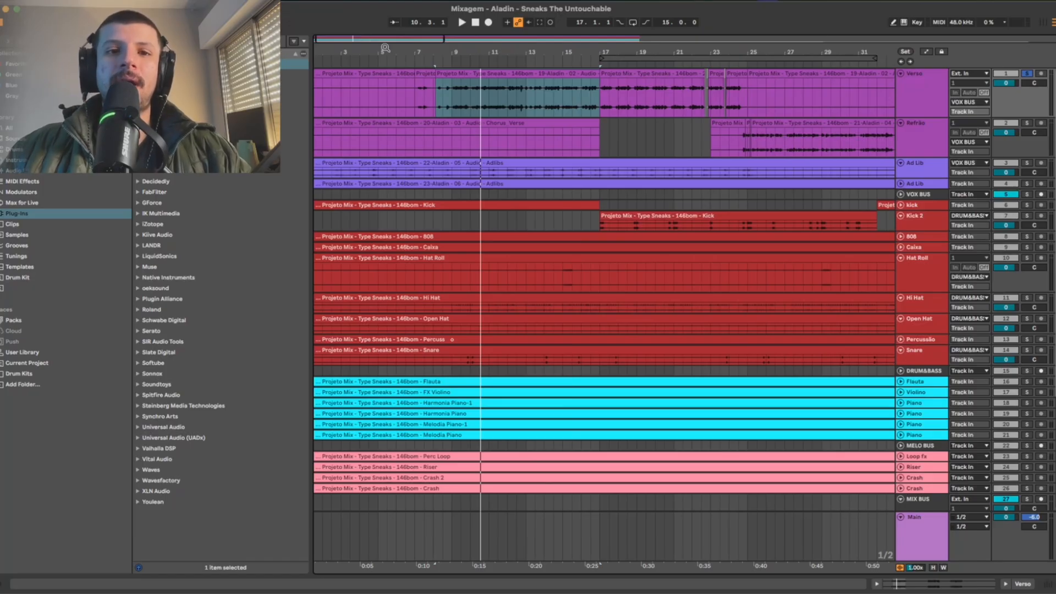
pyautogui.press('space')
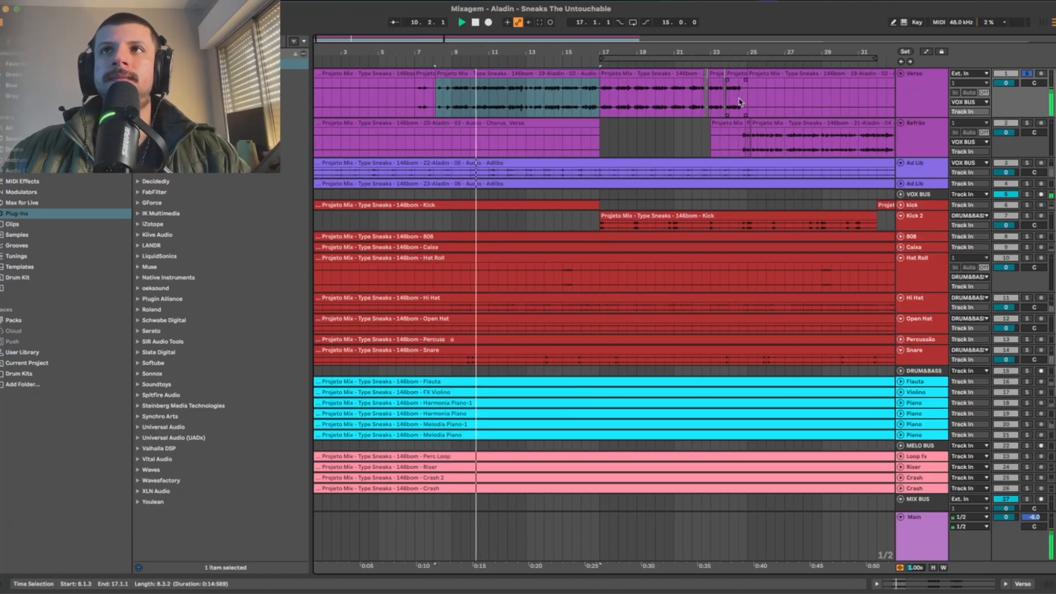
# Search the plug-ins for "la-2a", add the Waves CLA-2A Mono compressor to the Verso track, and play the vocal through it
pyautogui.press('space')
pyautogui.doubleClick(914, 99)
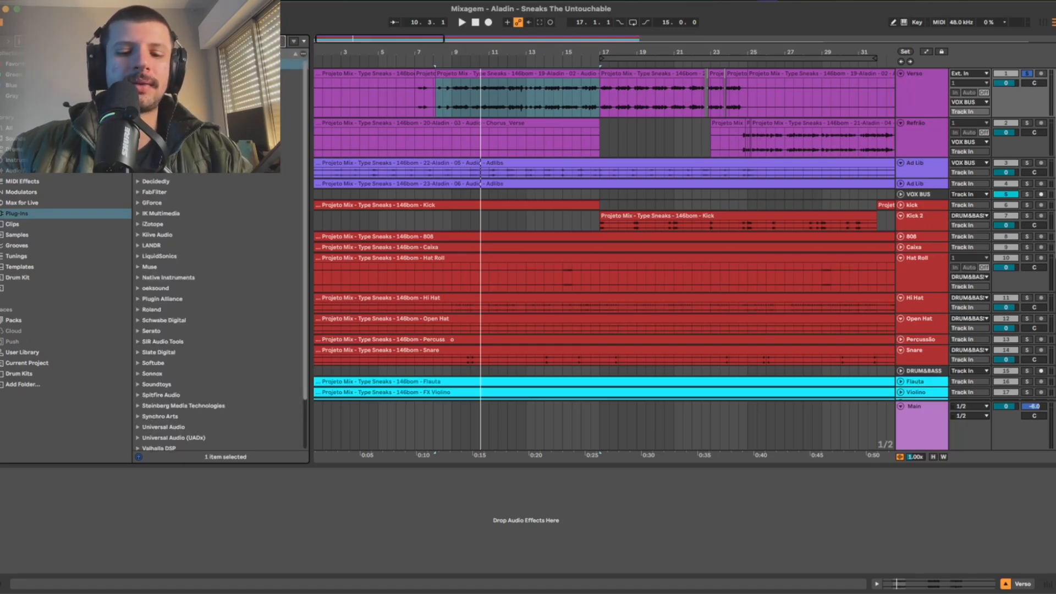
pyautogui.write('la-2a')
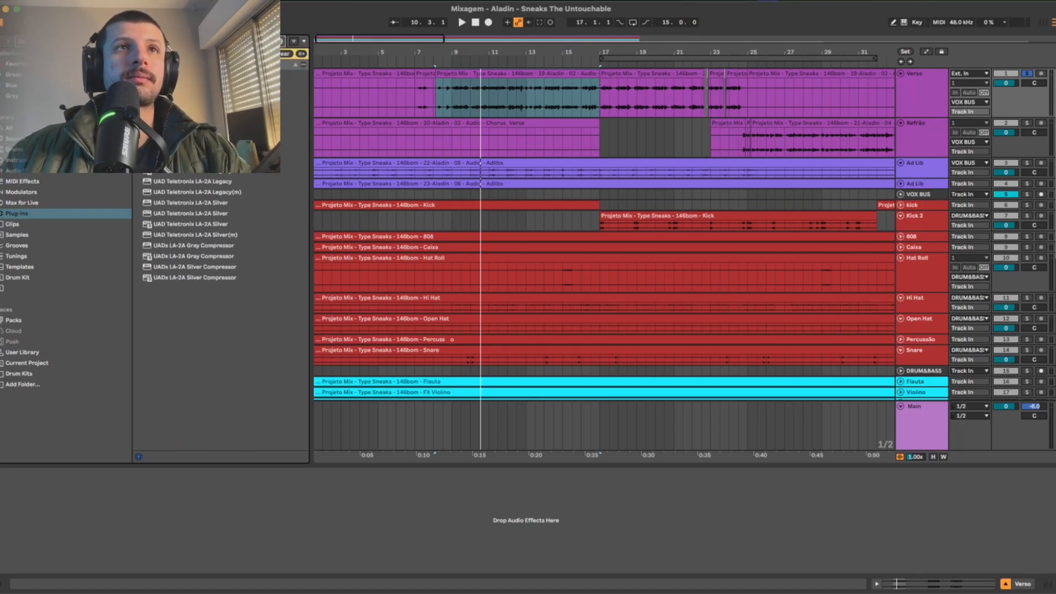
pyautogui.moveTo(181, 96); pyautogui.dragTo(198, 491)
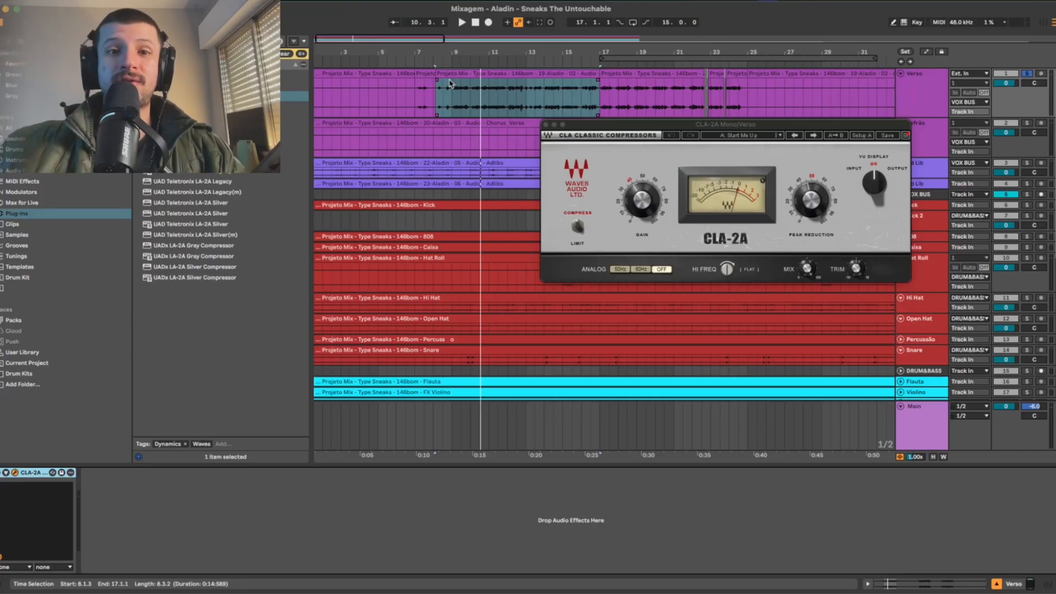
pyautogui.press('space')
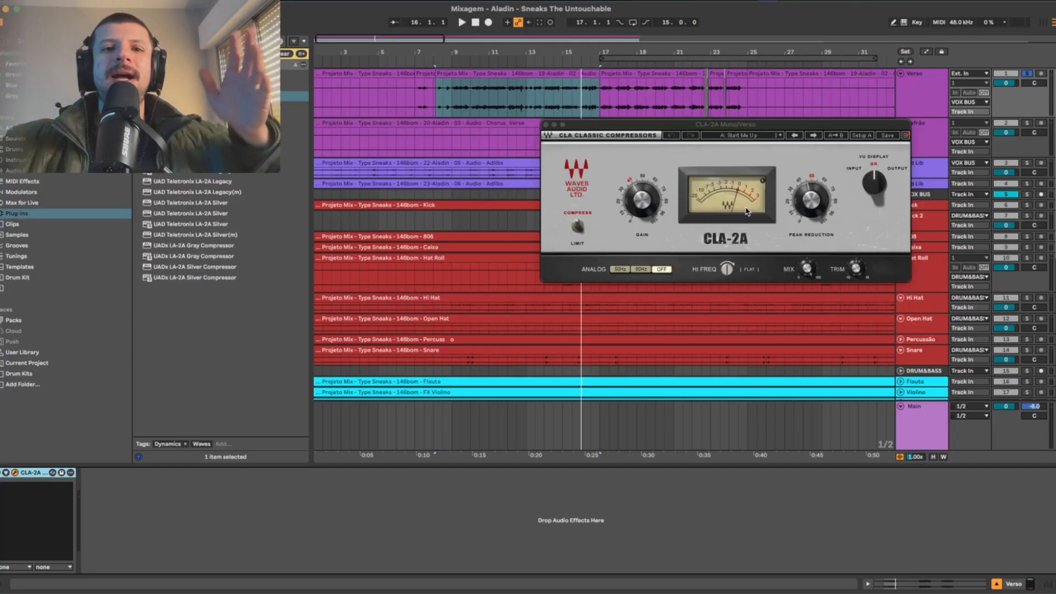
# Close the CLA-2A window and review the wider arrangement from the Verso track down to the REF 1 - ASAP reference track
pyautogui.click(546, 125)
pyautogui.moveTo(432, 37); pyautogui.dragTo(556, 37)
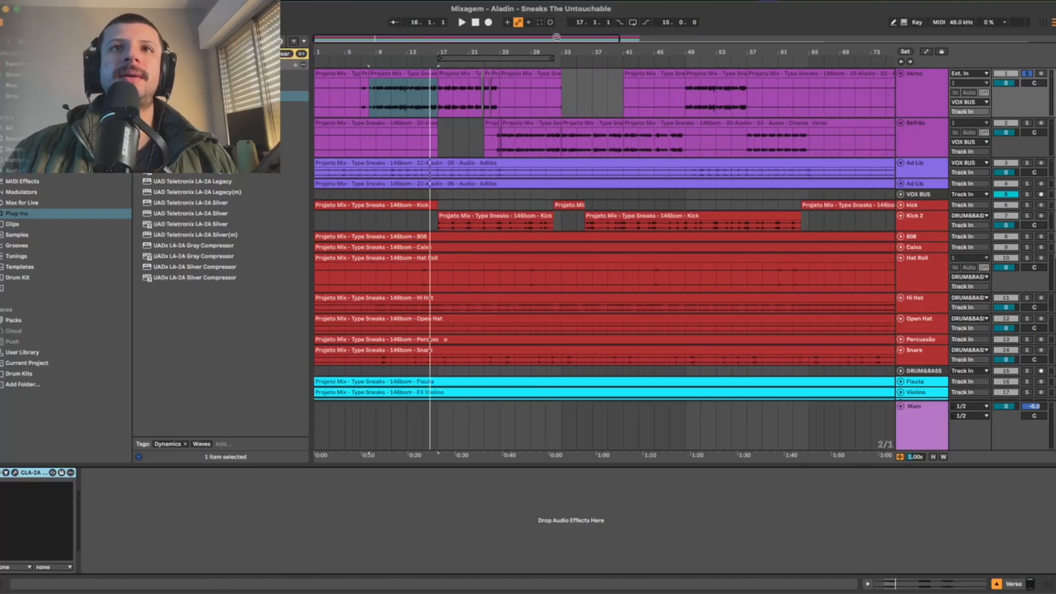
pyautogui.scroll(-5, 618, 333)
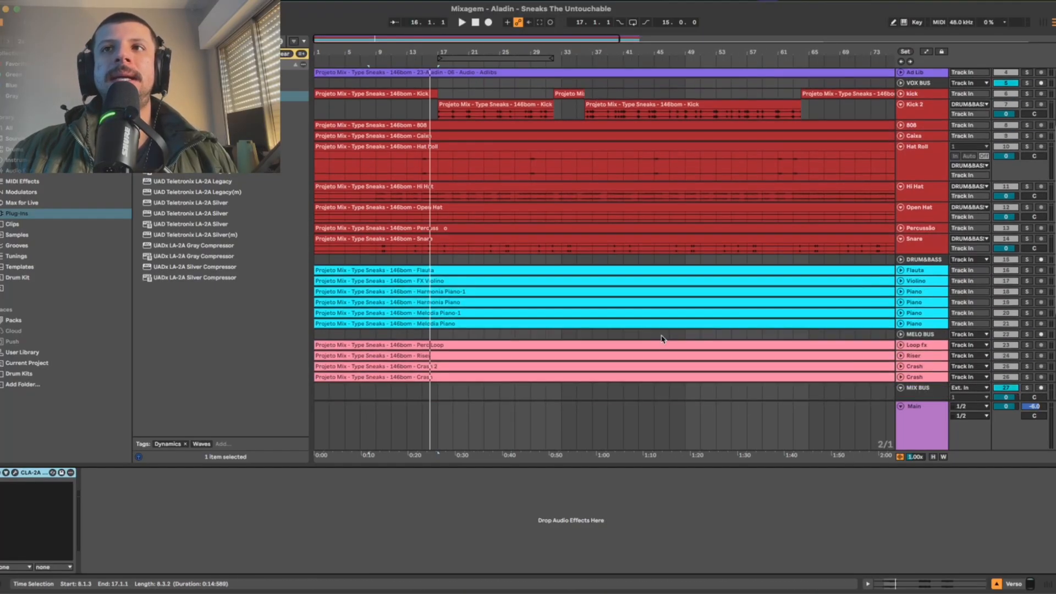
pyautogui.scroll(-3, 661, 338)
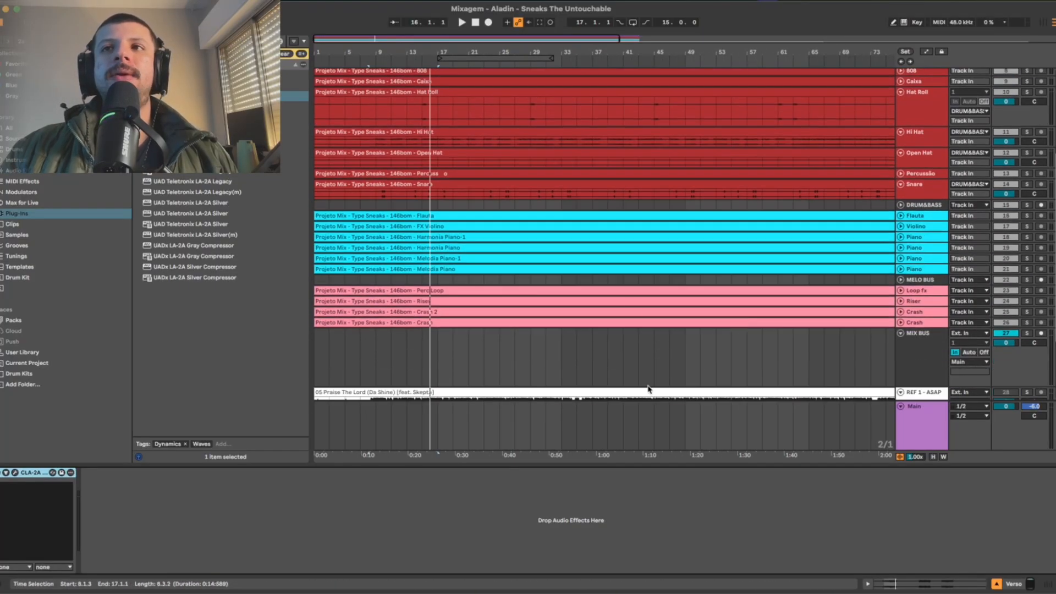
# Try lowering the Refrão track's fader to -1.1 dB in the mixer, reset it to 0 dB, and return to the arrangement
pyautogui.click(1047, 21)
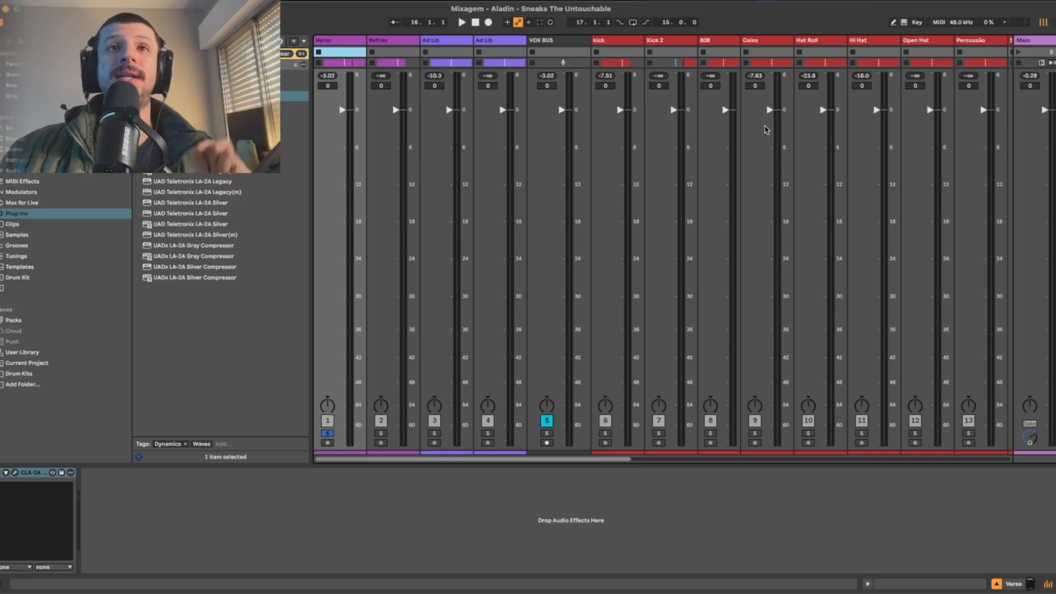
pyautogui.moveTo(396, 110); pyautogui.dragTo(396, 116)
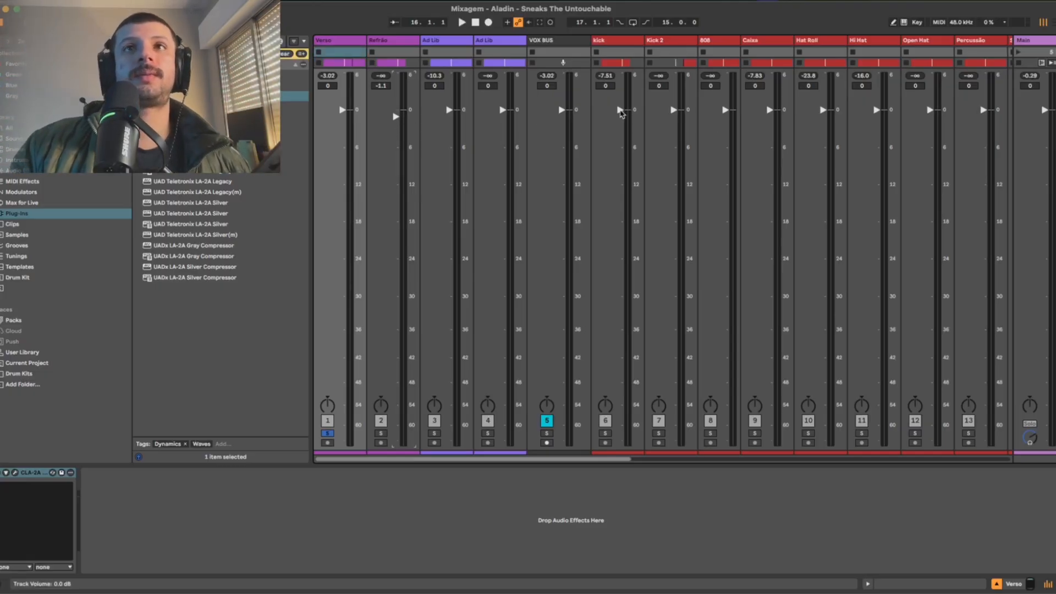
pyautogui.doubleClick(398, 116)
pyautogui.click(1048, 24)
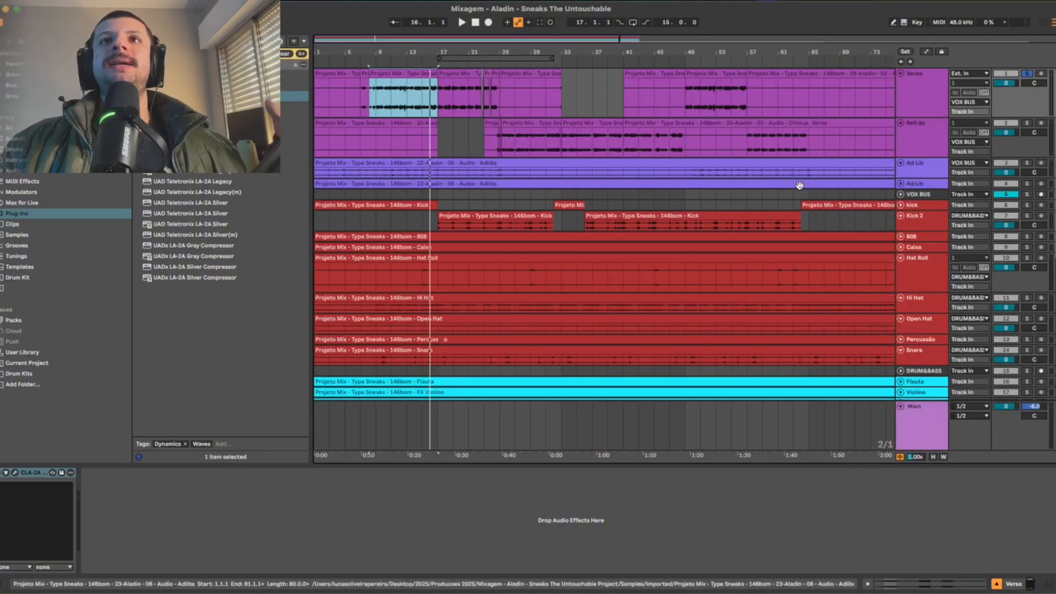
# Reopen the Verso track's CLA-2A and adjust its Peak Reduction while playing the selected vocal
pyautogui.scroll(-5, 627, 264)
pyautogui.scroll(-5, 626, 260)
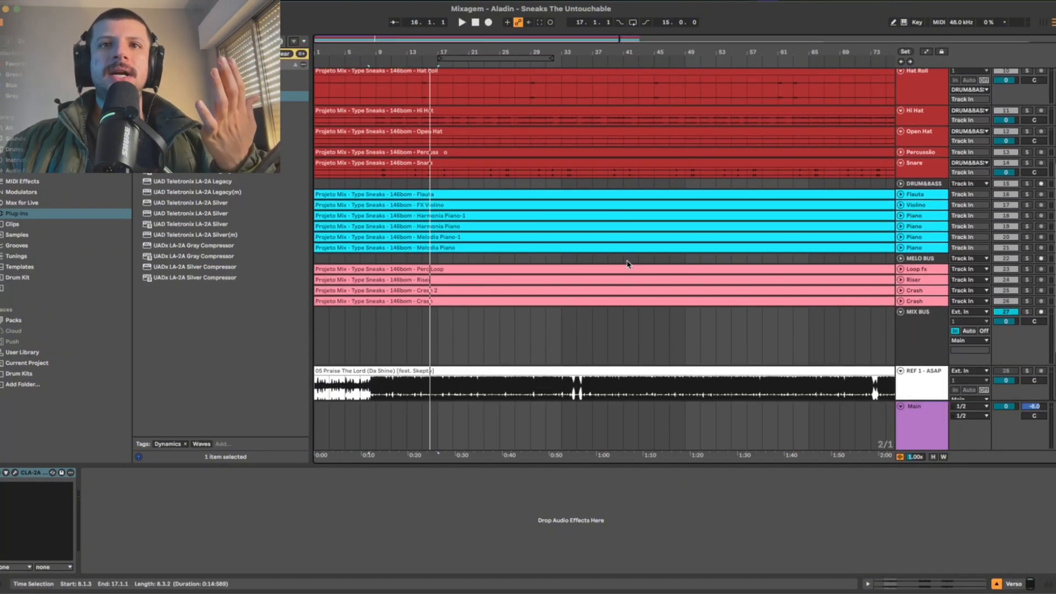
pyautogui.scroll(10, 590, 318)
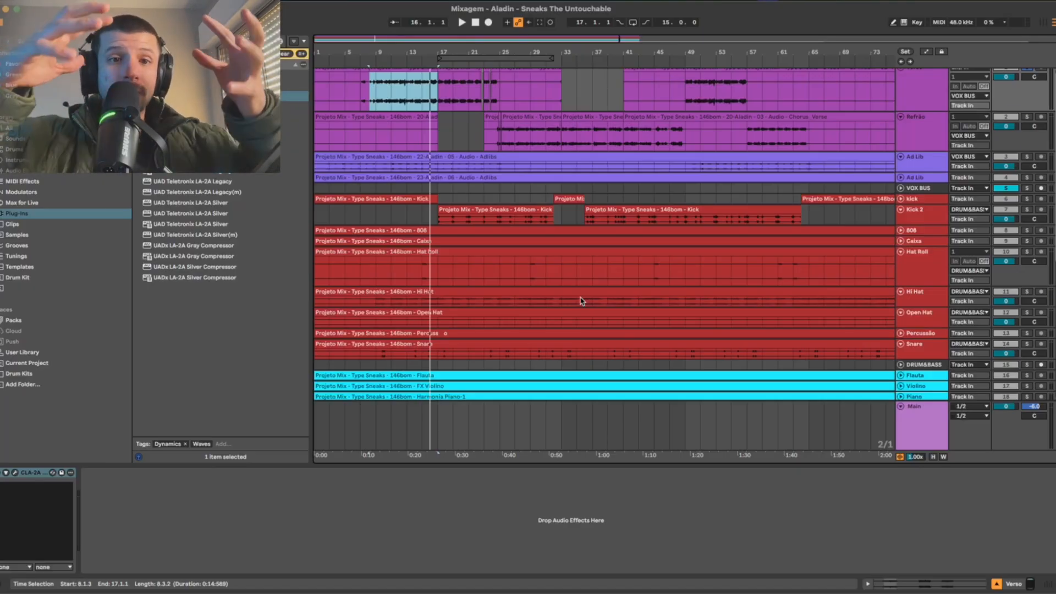
pyautogui.scroll(1, 624, 273)
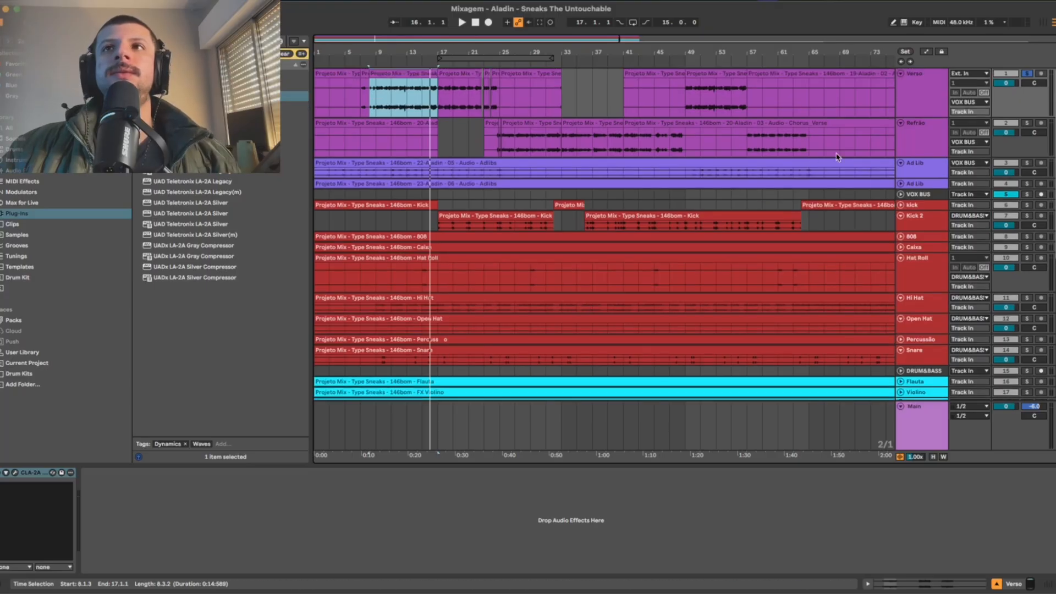
pyautogui.click(15, 473)
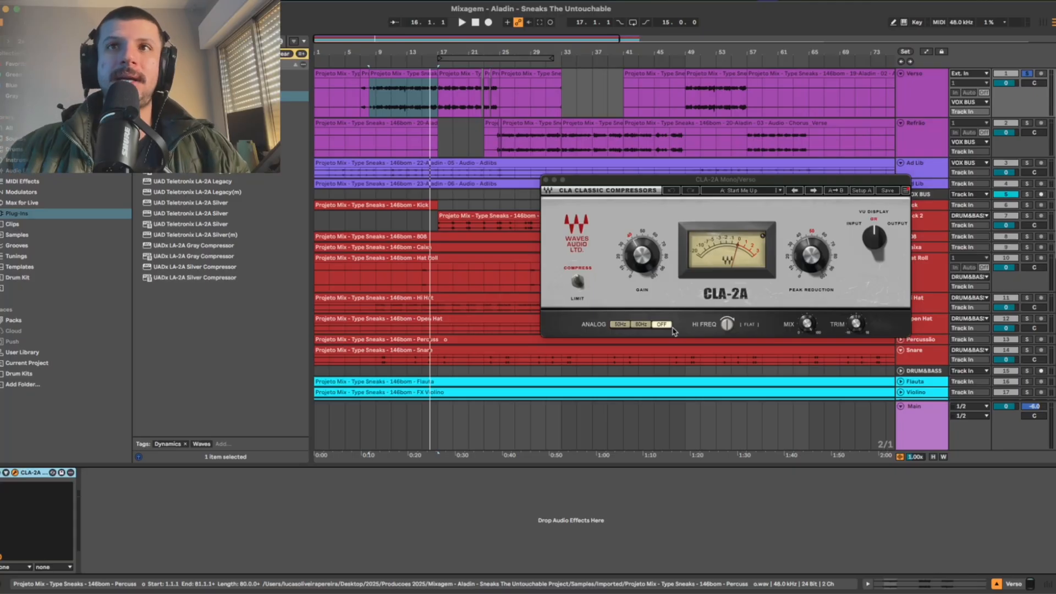
pyautogui.press('space')
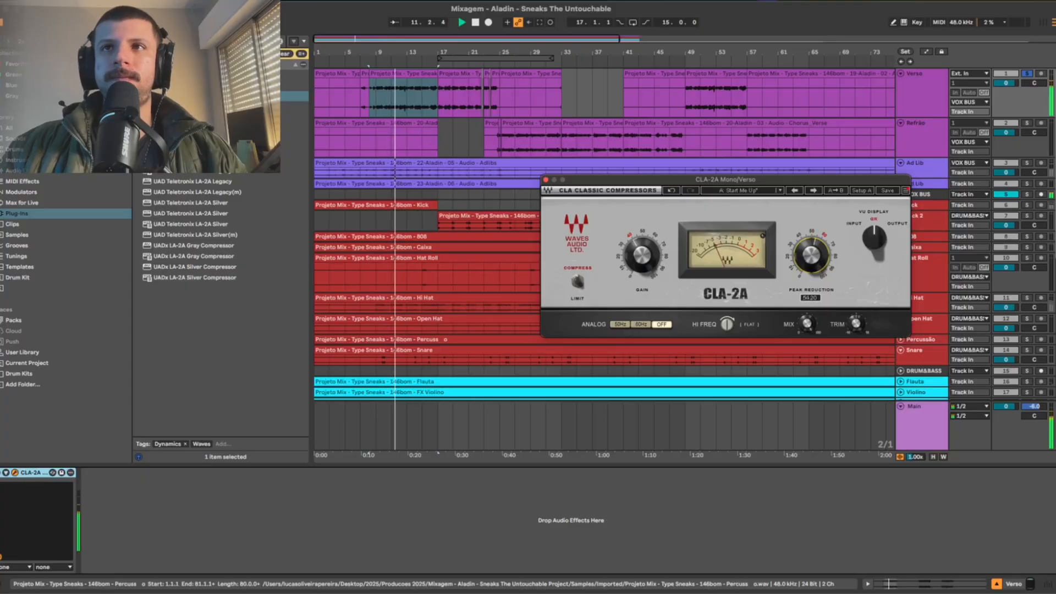
pyautogui.press('space')
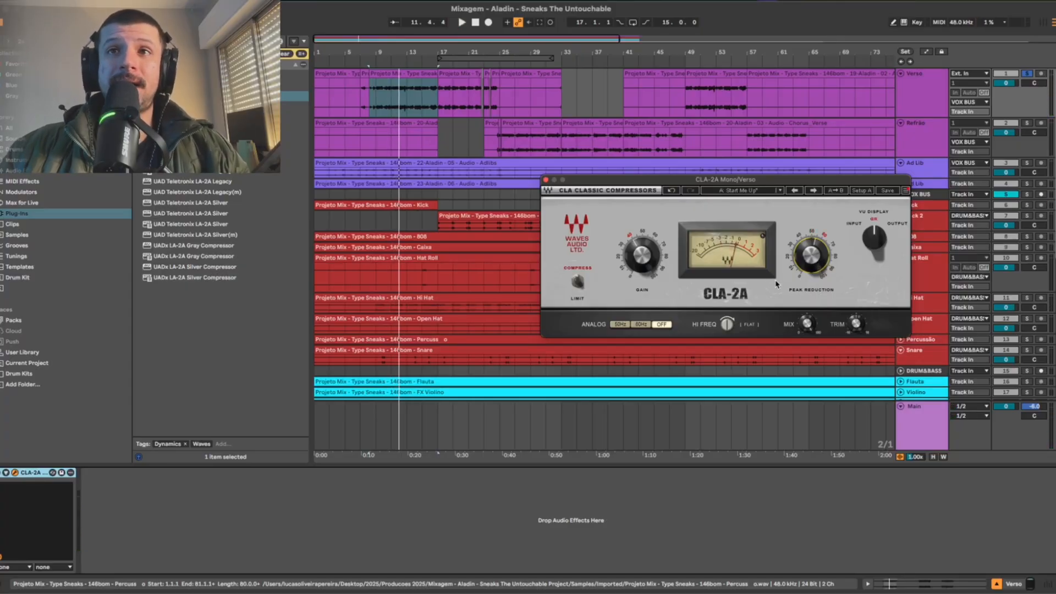
# Adjust the CLA-2A's Gain to compensate for the compression while listening to the Verso vocal
pyautogui.press('space')
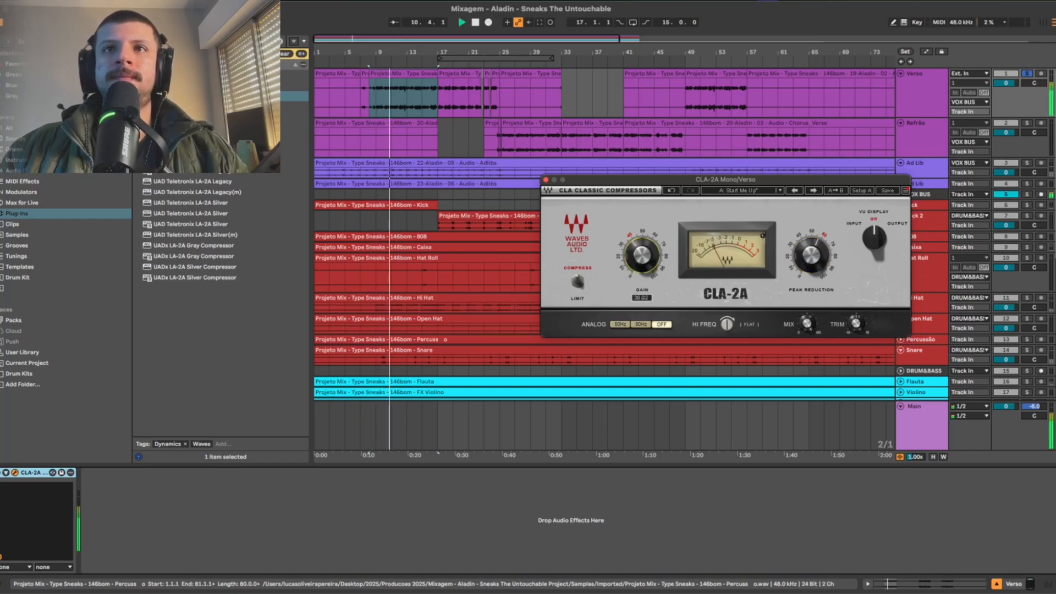
pyautogui.press('space')
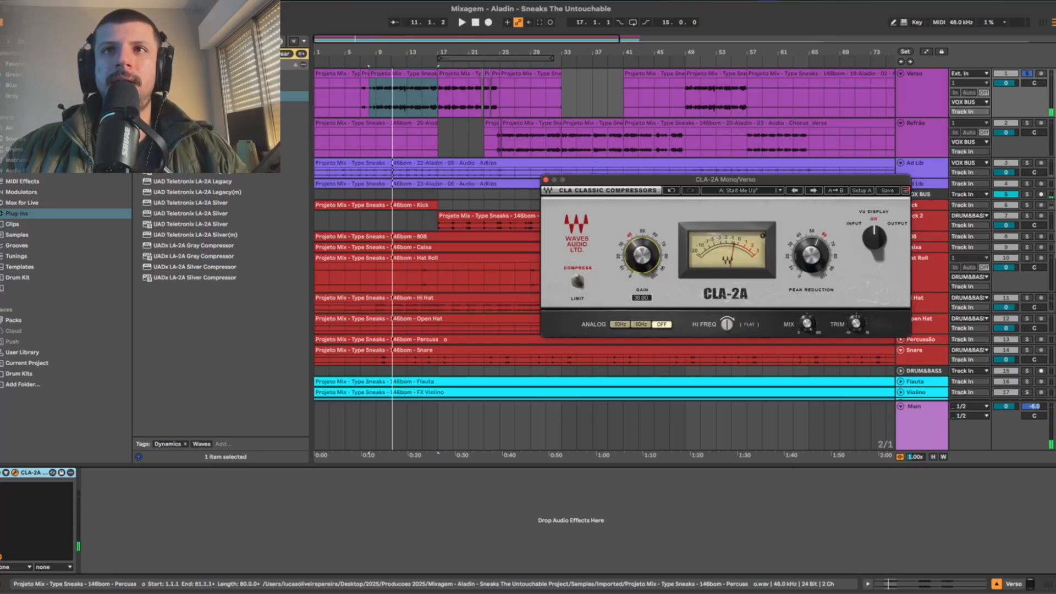
pyautogui.press('space')
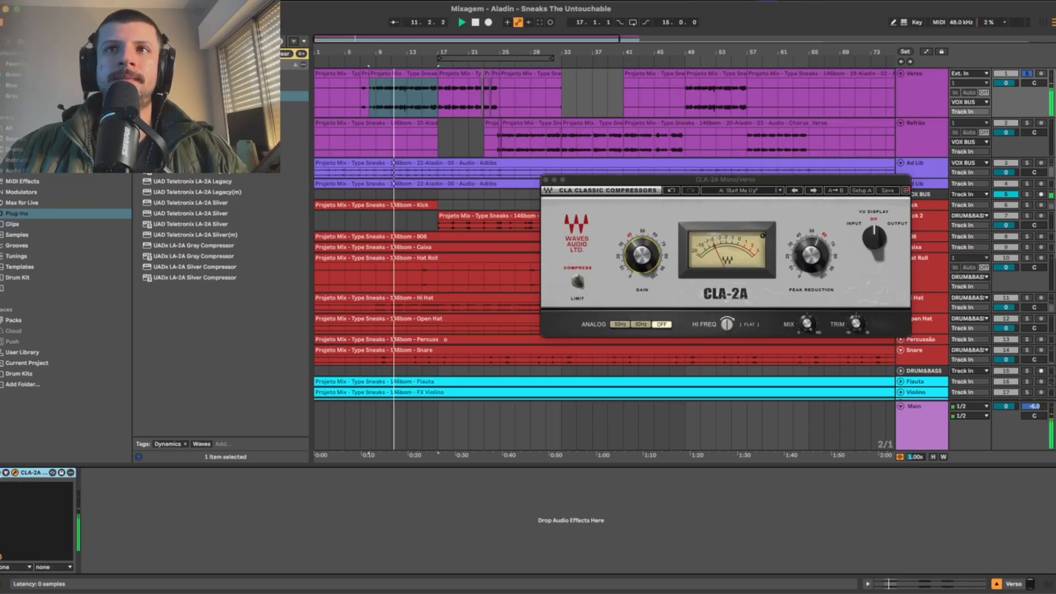
# Switch the CLA-2A's VU display to Input and Output in turn, playing the vocal to compare both levels
pyautogui.click(854, 224)
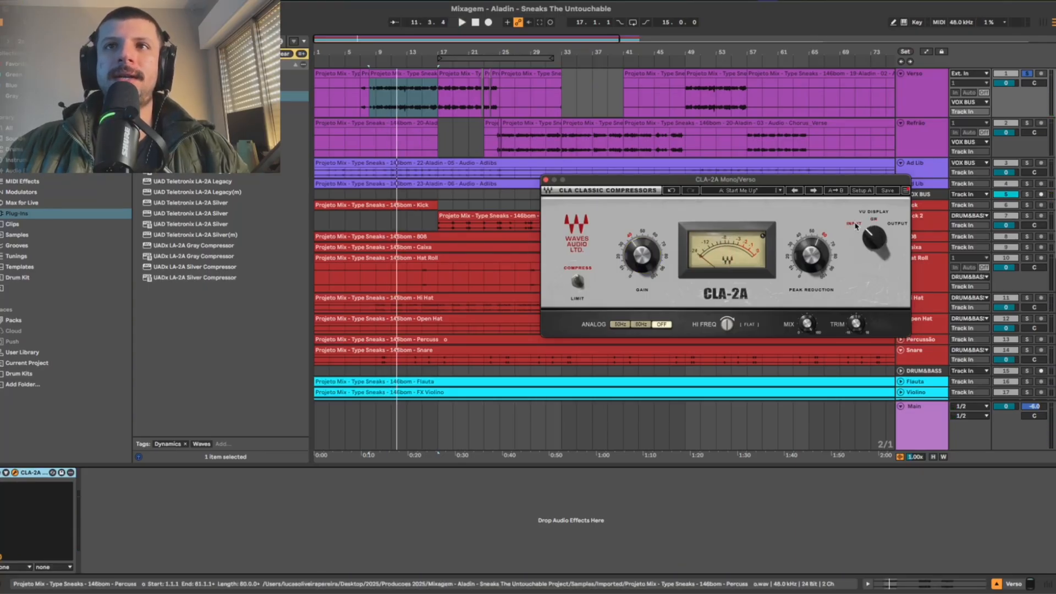
pyautogui.press('space')
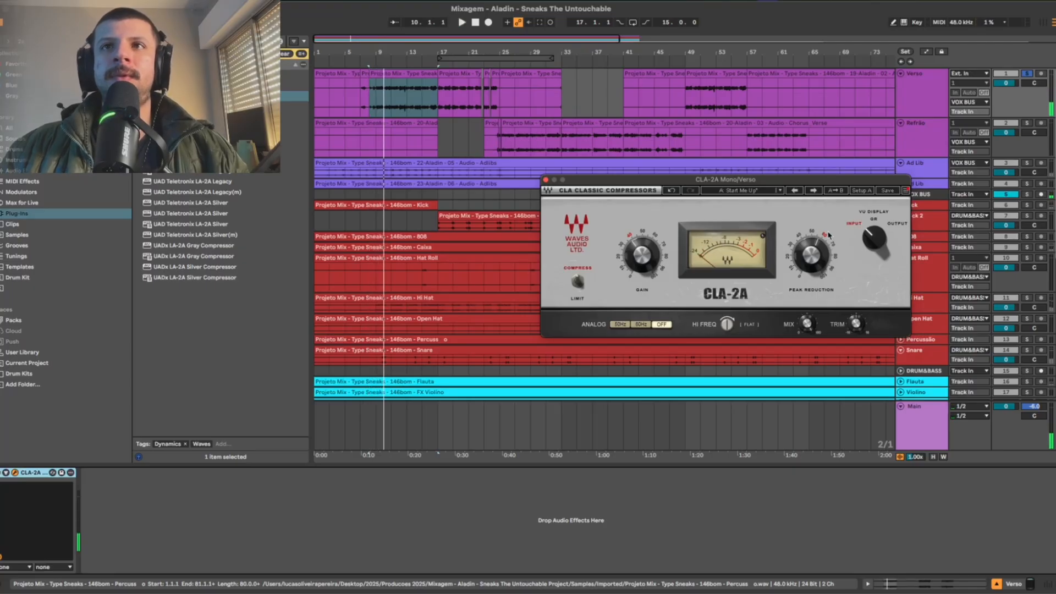
pyautogui.click(891, 231)
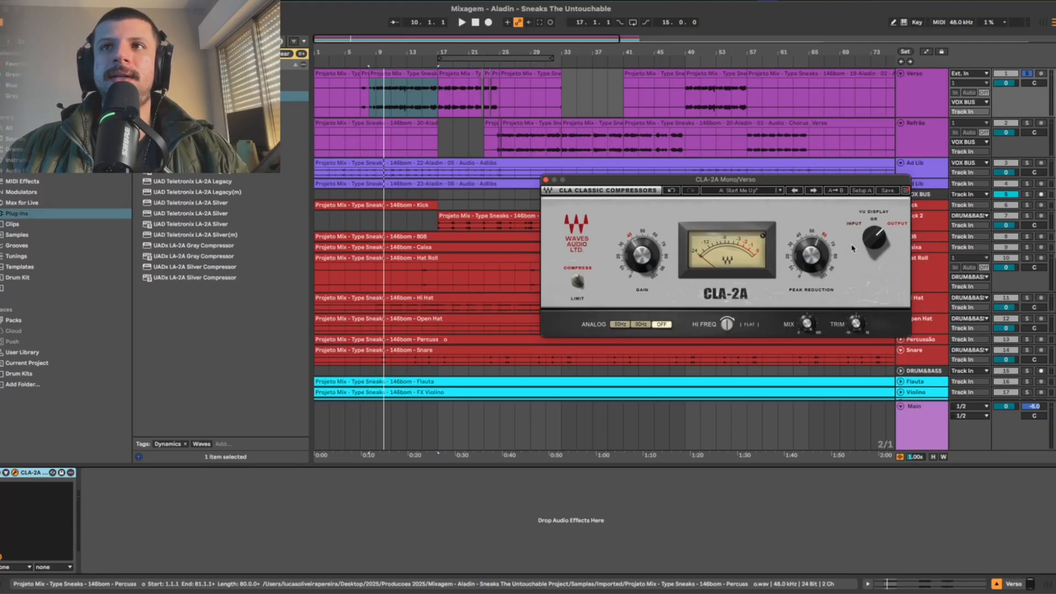
pyautogui.press('space')
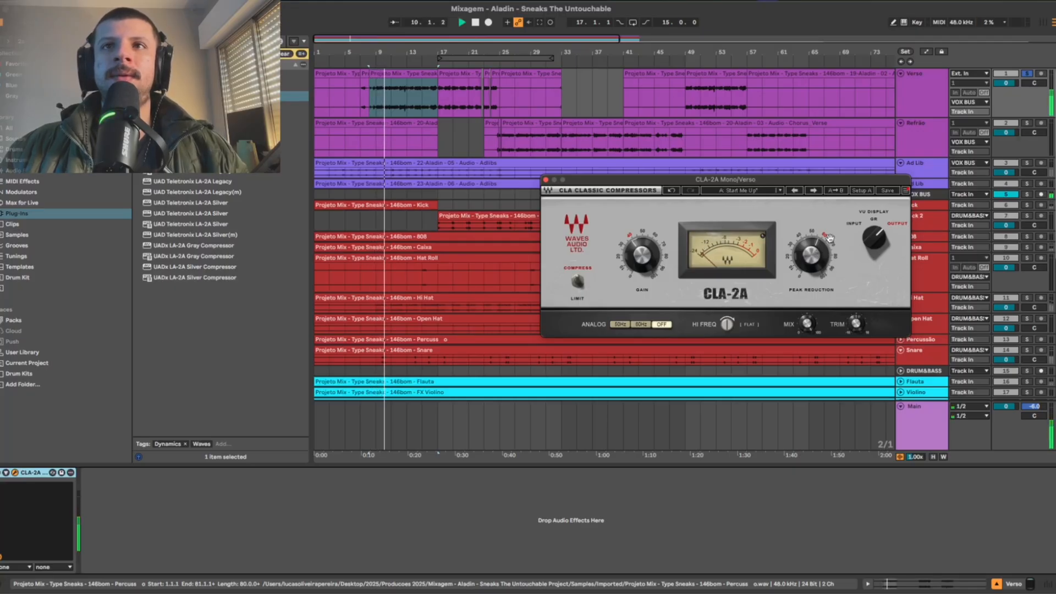
pyautogui.press('space')
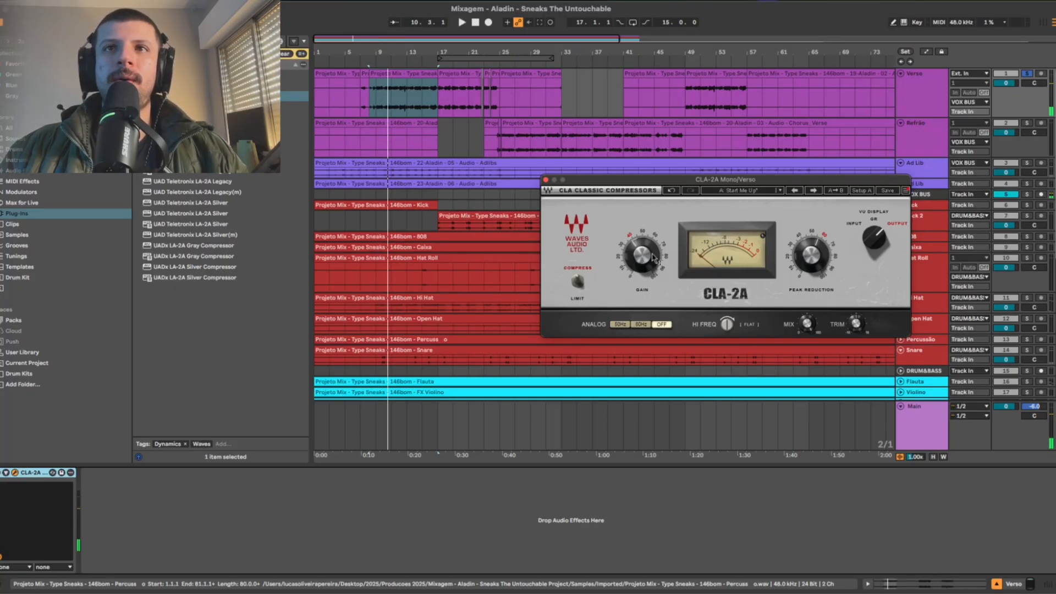
# Fine-tune the CLA-2A's Gain against the Output meter while the Verso vocal plays, and stop playback
pyautogui.moveTo(651, 254); pyautogui.dragTo(651, 253)
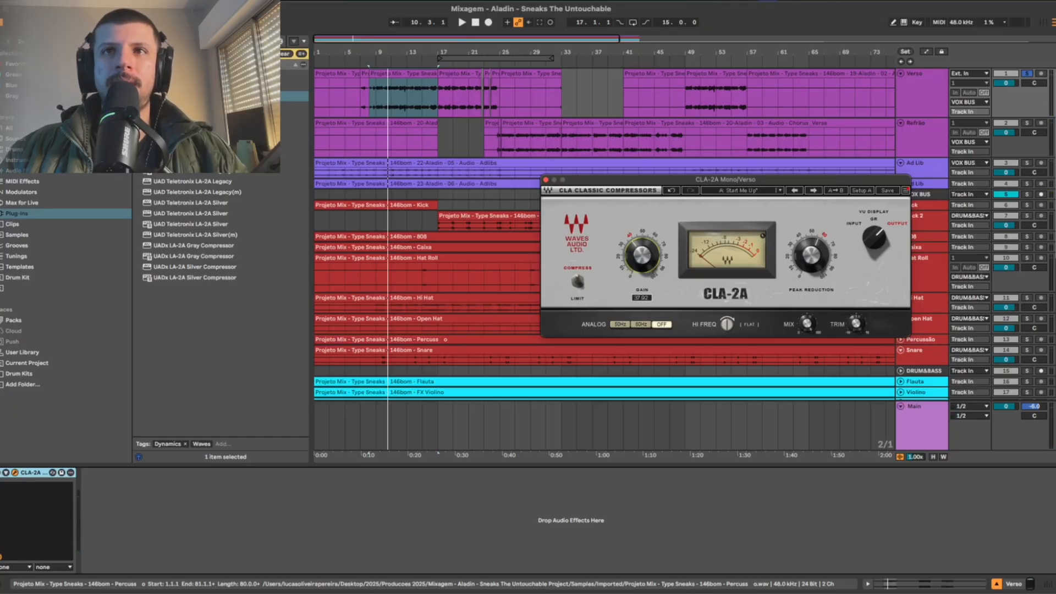
pyautogui.press('space')
pyautogui.moveTo(807, 274)
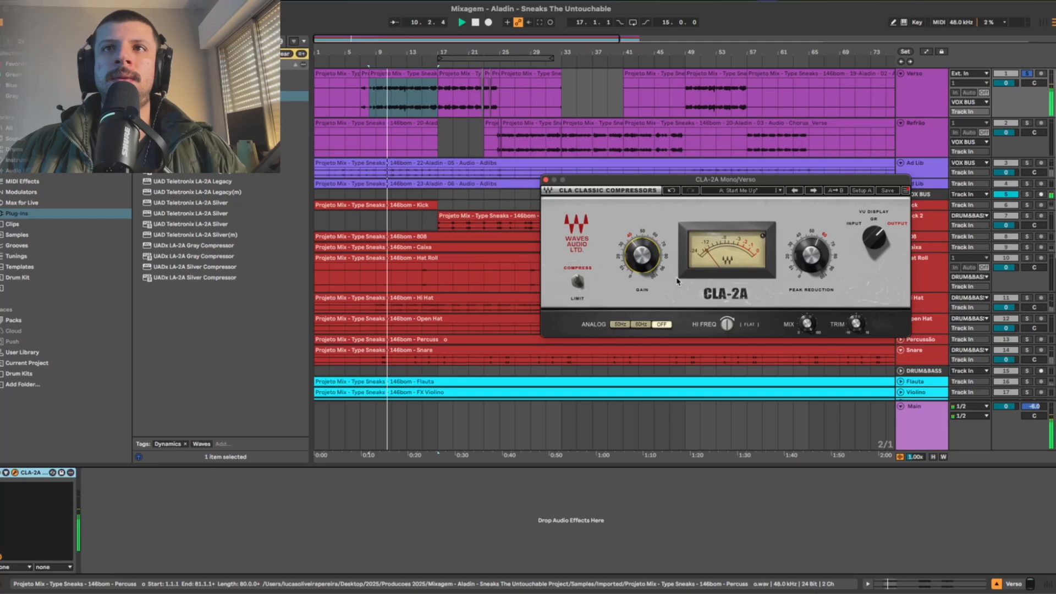
pyautogui.moveTo(660, 263); pyautogui.dragTo(660, 266)
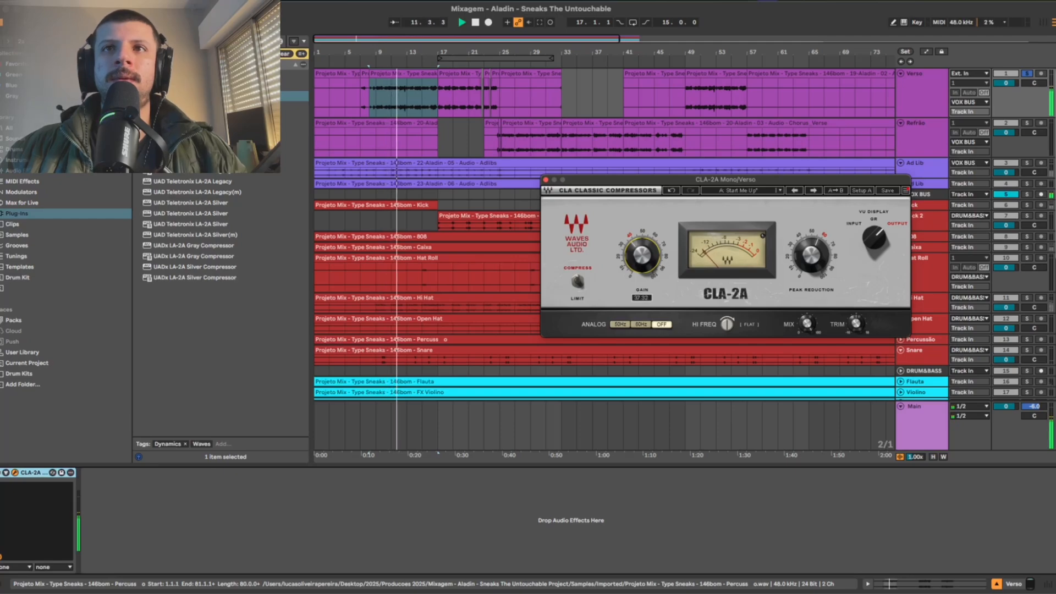
pyautogui.press('space')
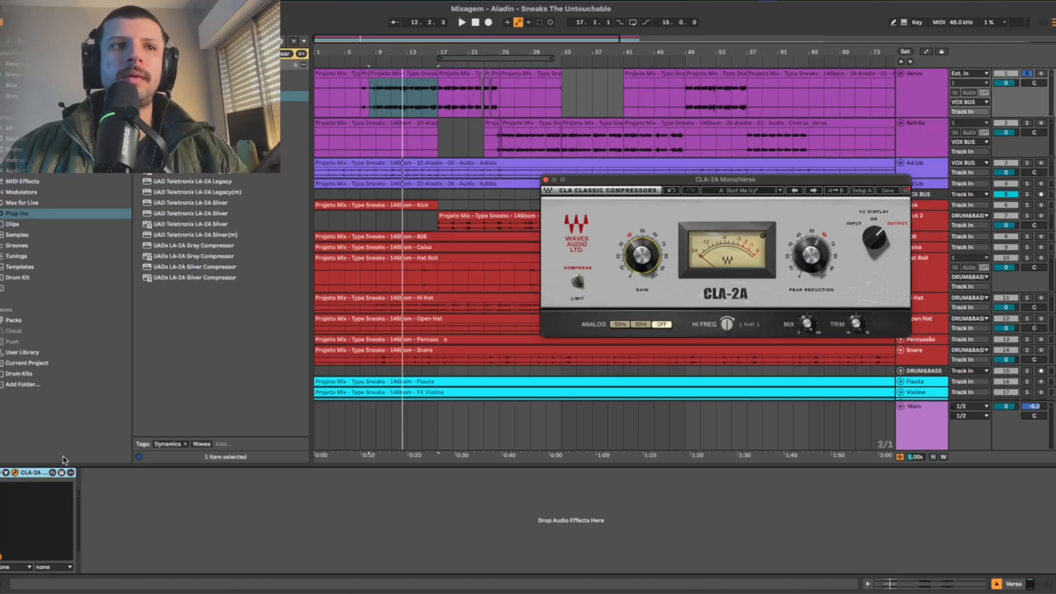
# Play the Verso vocal with the CLA-2A's VU display on Input to check the level, and close the plug-in window
pyautogui.press('space')
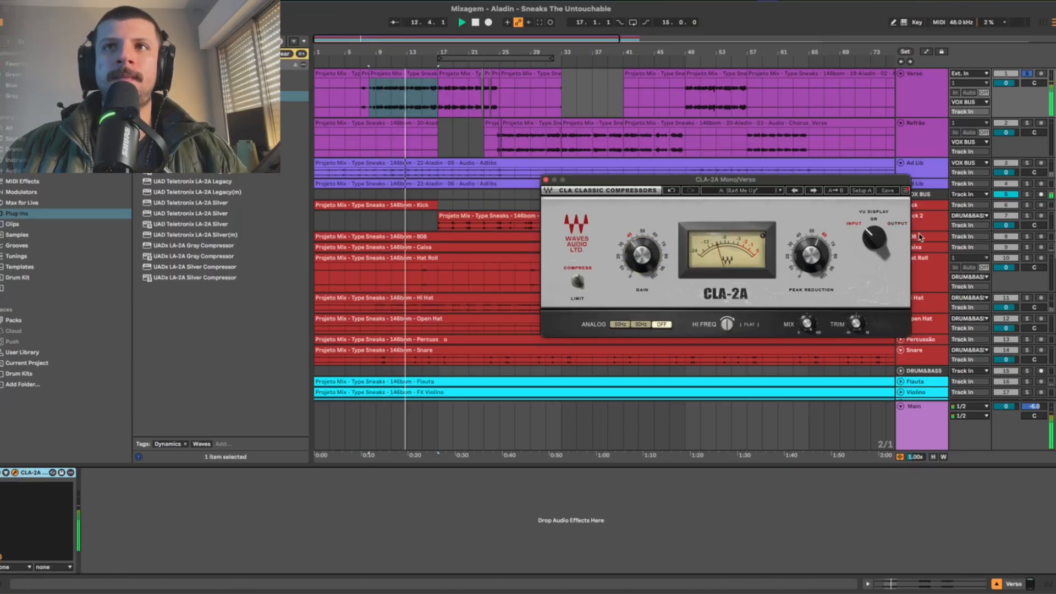
pyautogui.click(545, 180)
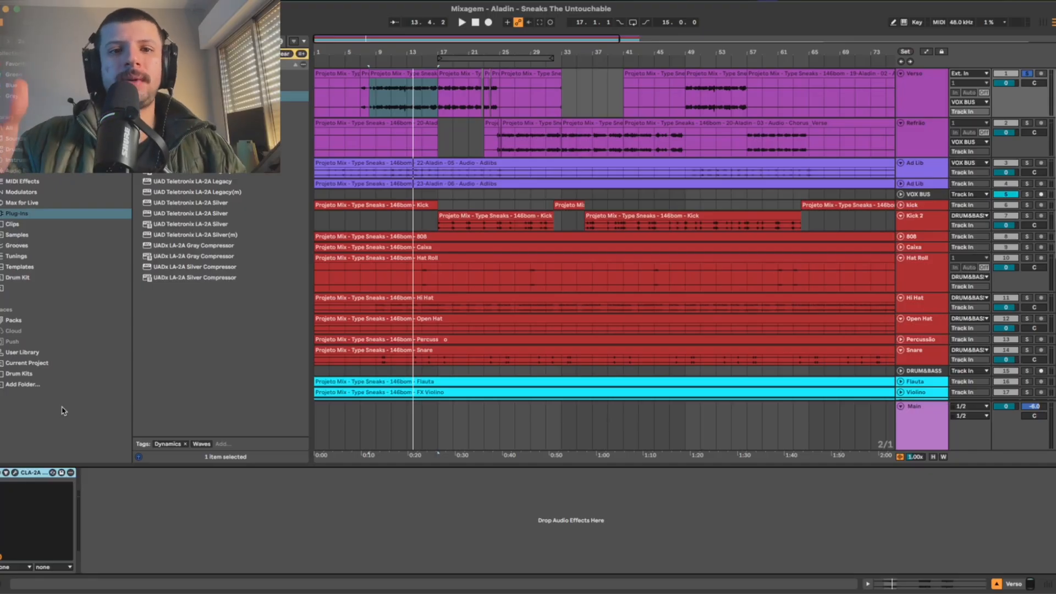
pyautogui.press('space')
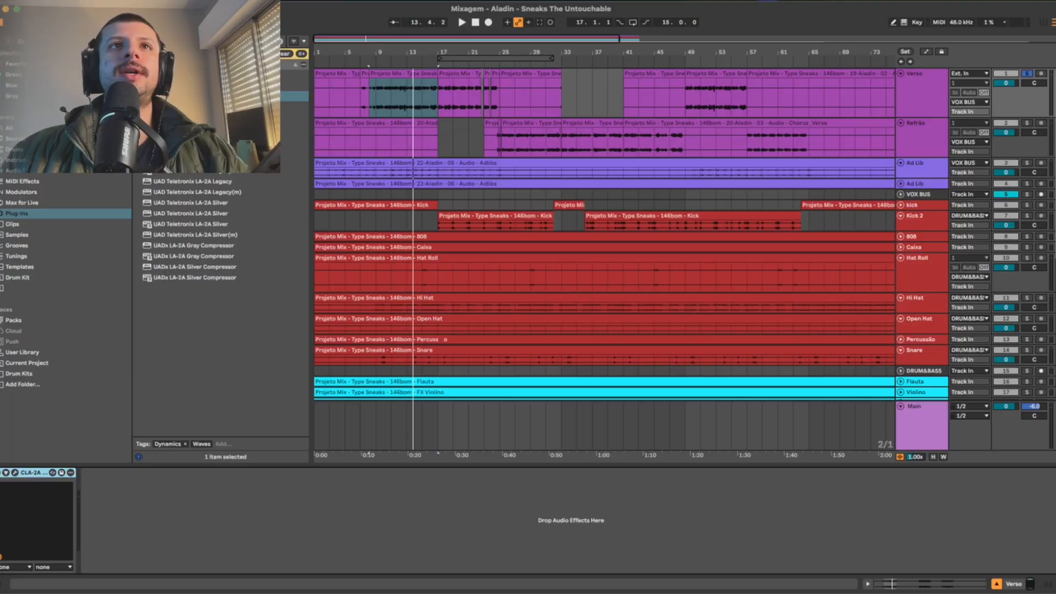
# Clear the plug-in search, look for "76", and add the mono Waves CLA-76 compressor after the CLA-2A on the Verso track
pyautogui.press('Escape')
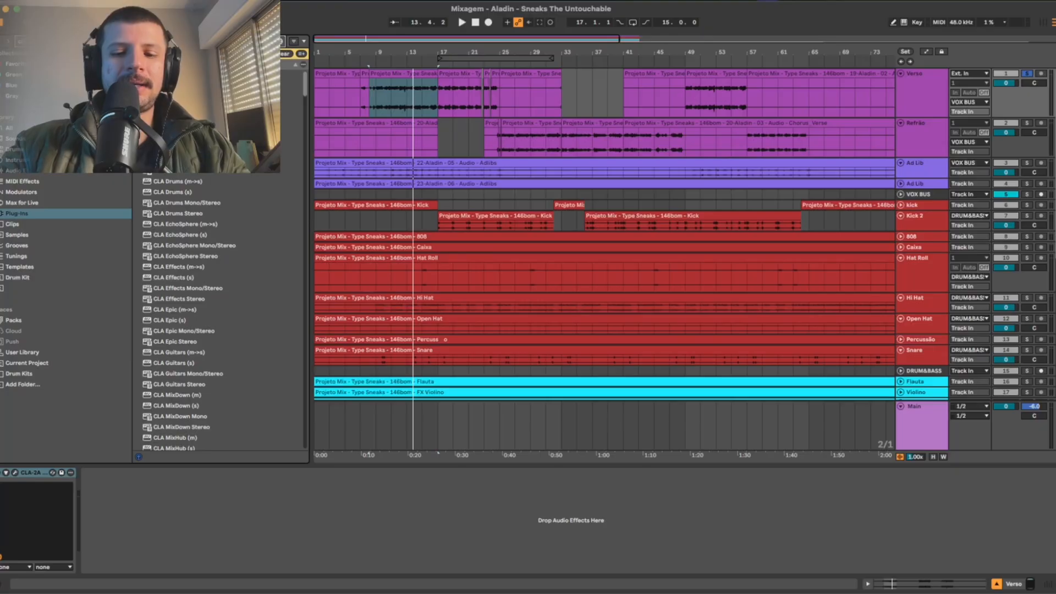
pyautogui.press('Escape')
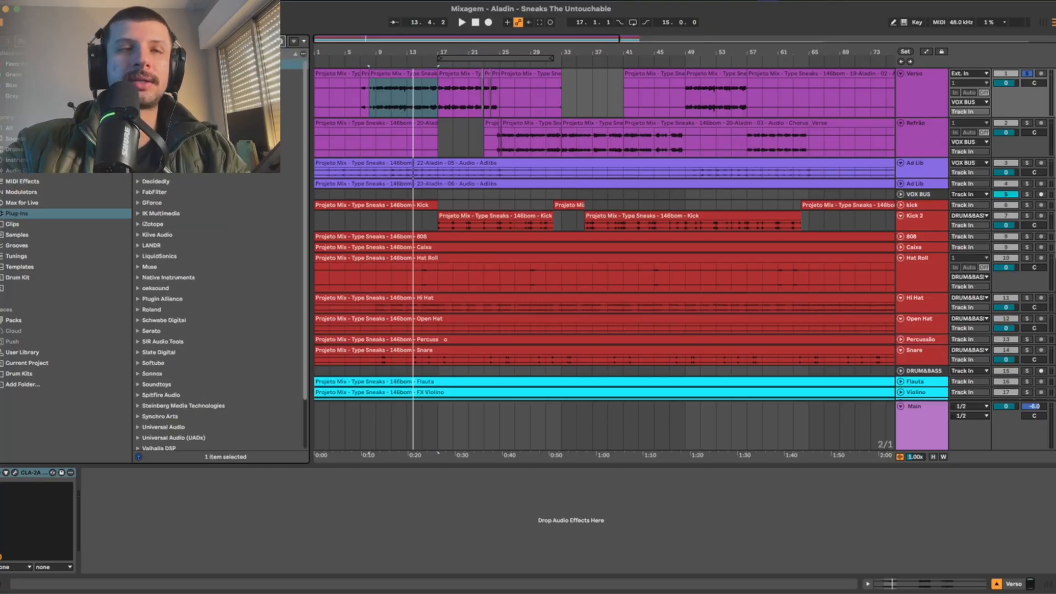
pyautogui.write('76')
pyautogui.click(294, 106)
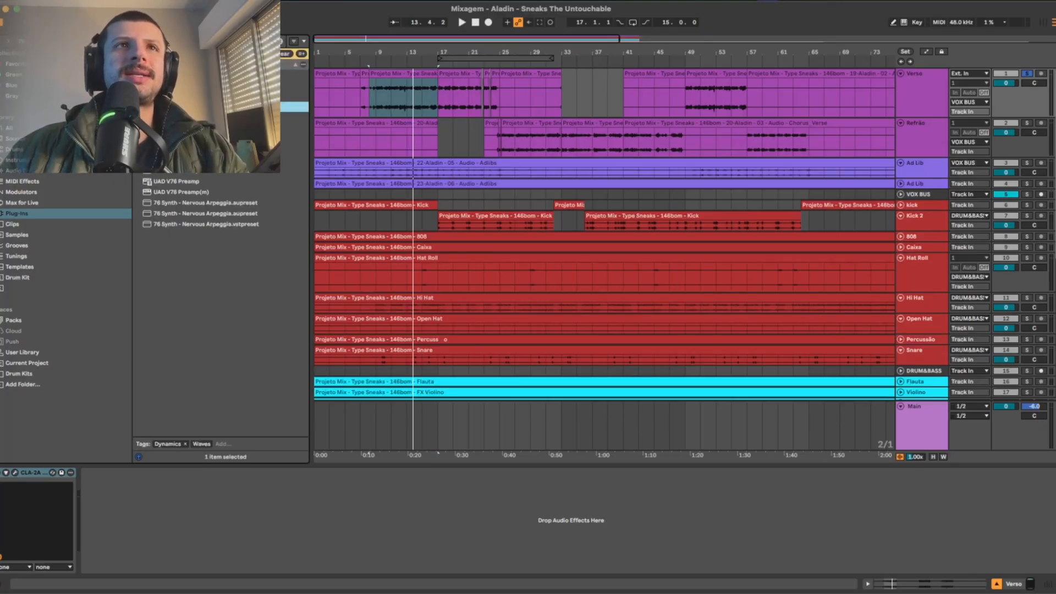
pyautogui.moveTo(294, 75); pyautogui.dragTo(175, 525)
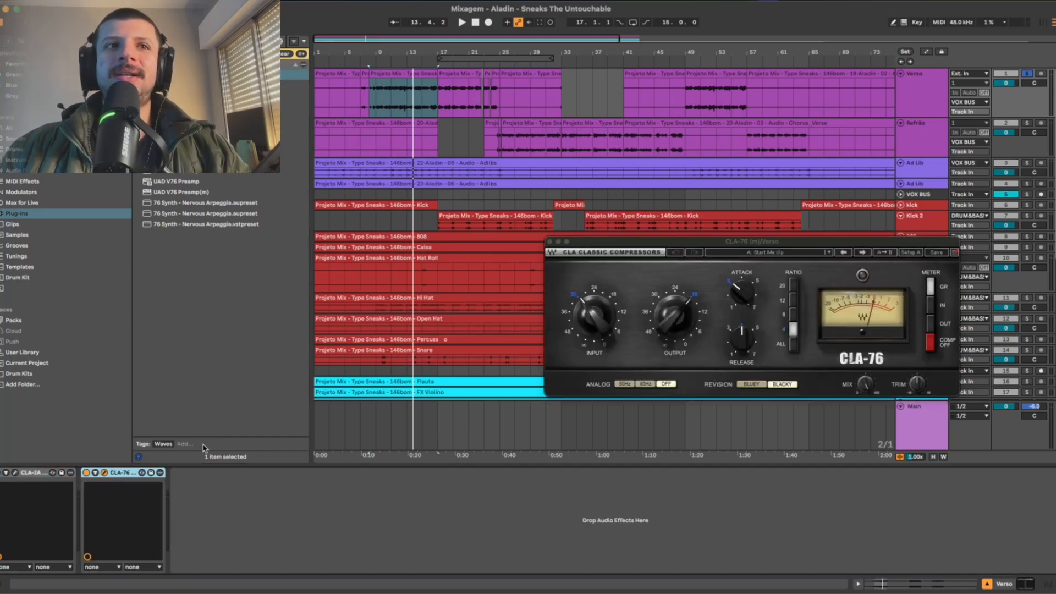
# Reopen the CLA-2A beside the CLA-76 and play the Verso vocal with the CLA-2A's VU display set to GR
pyautogui.click(14, 472)
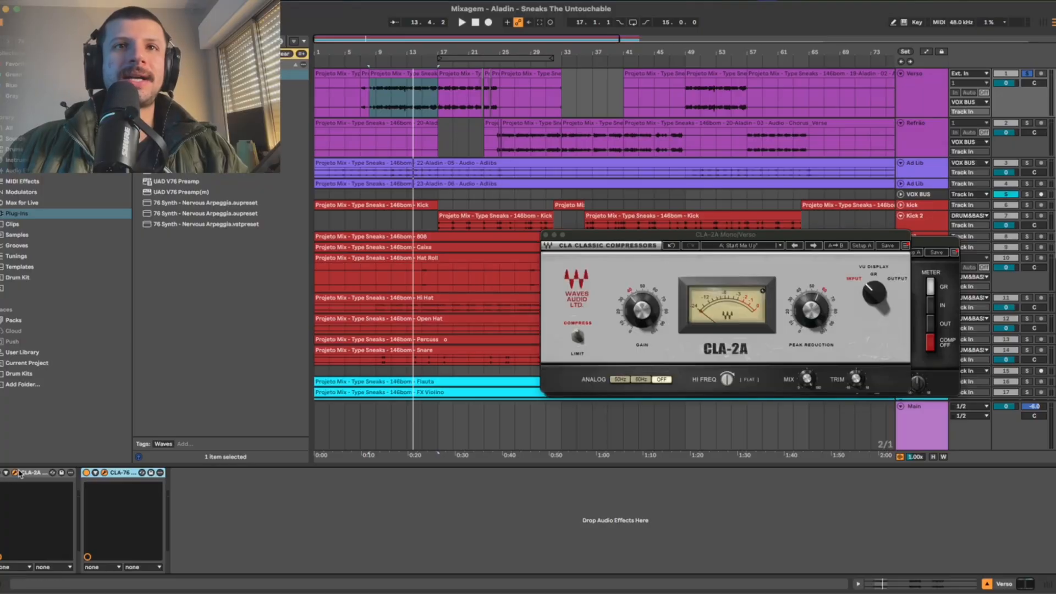
pyautogui.moveTo(583, 237); pyautogui.dragTo(192, 238)
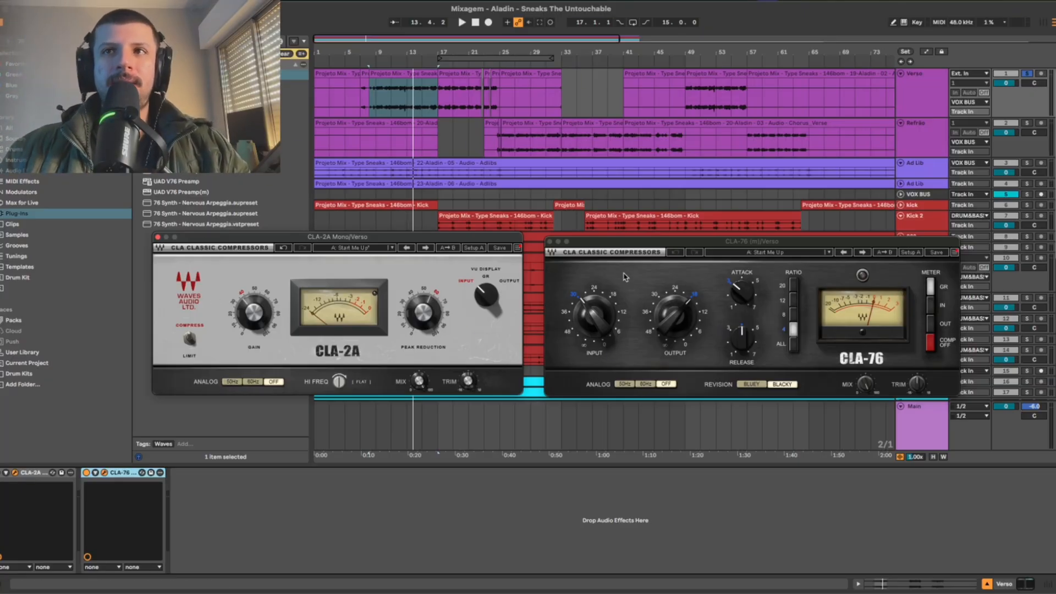
pyautogui.press('space')
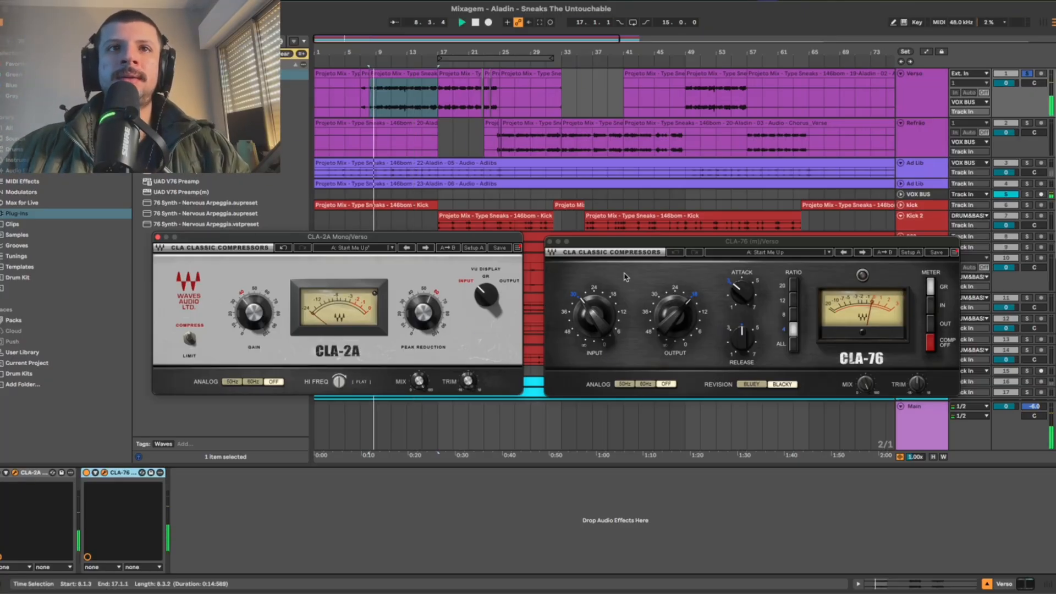
pyautogui.click(489, 278)
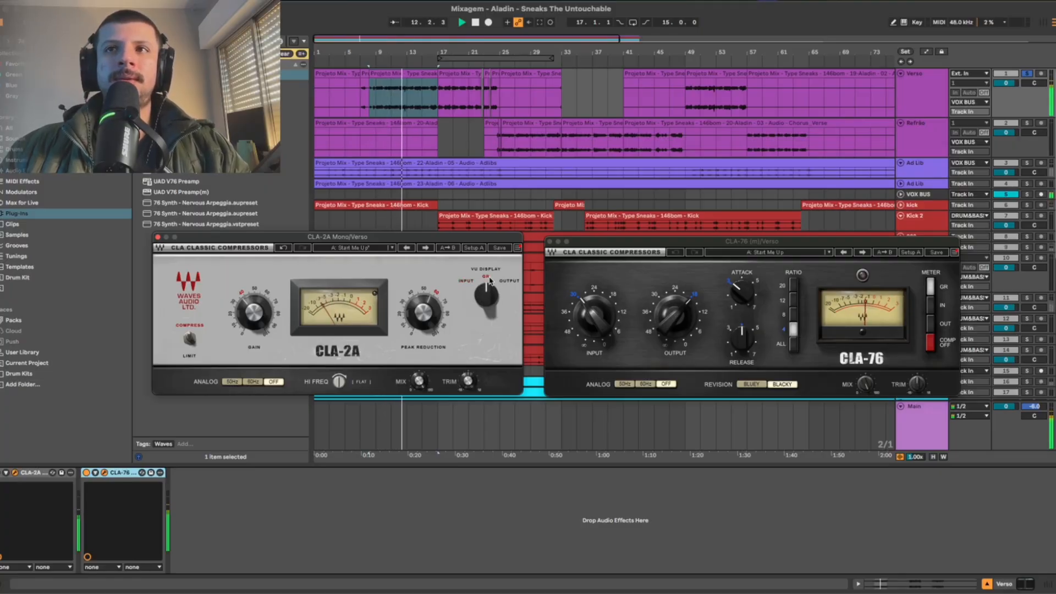
pyautogui.press('space')
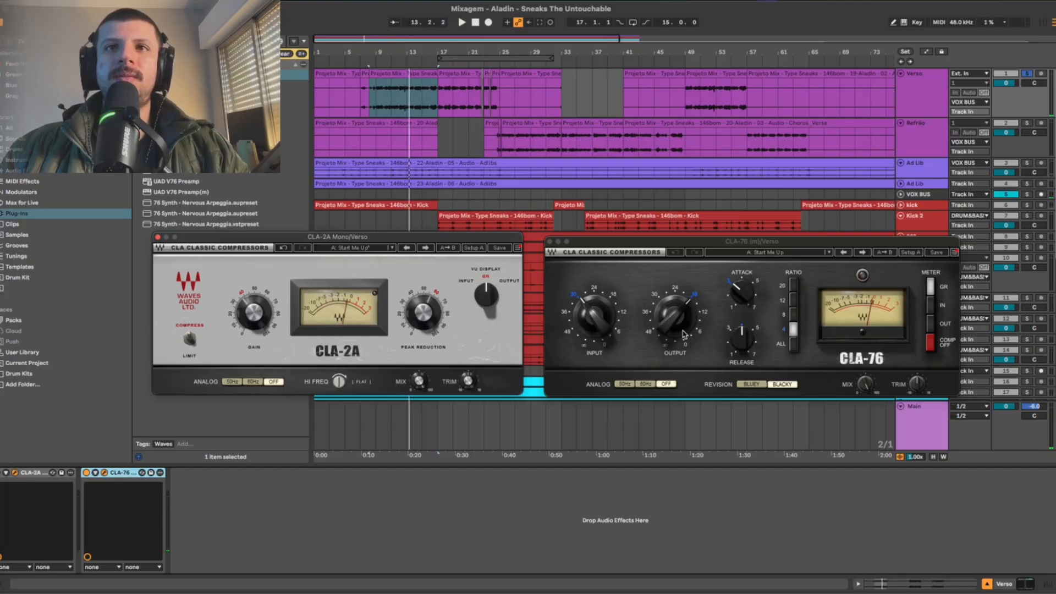
# Raise the CLA-76's Input to about 24 and lower its Output slightly while playing the Verso vocal, and align its window with the CLA-2A
pyautogui.click(604, 331)
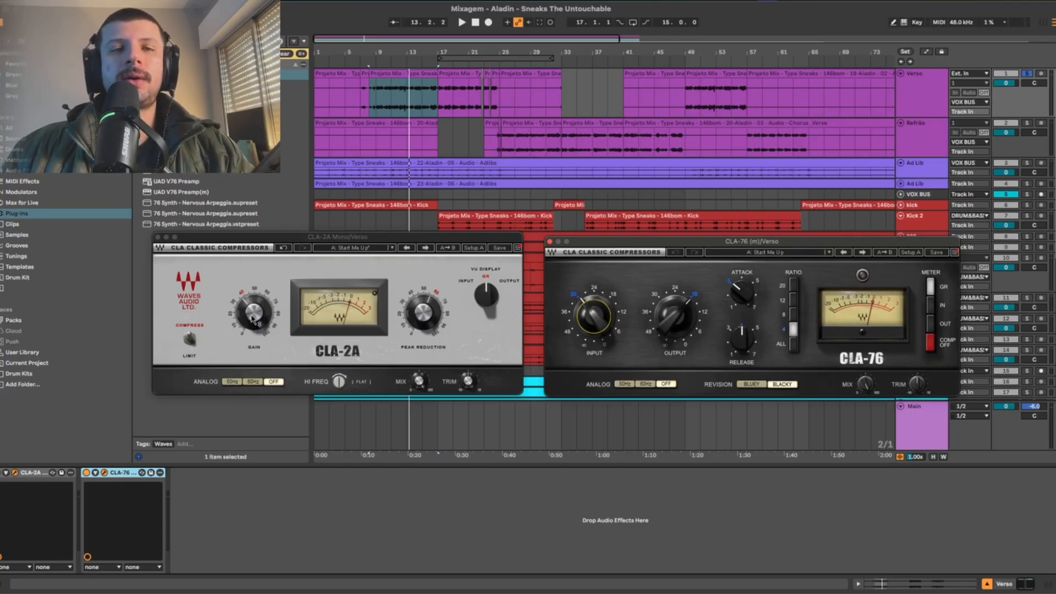
pyautogui.press('space')
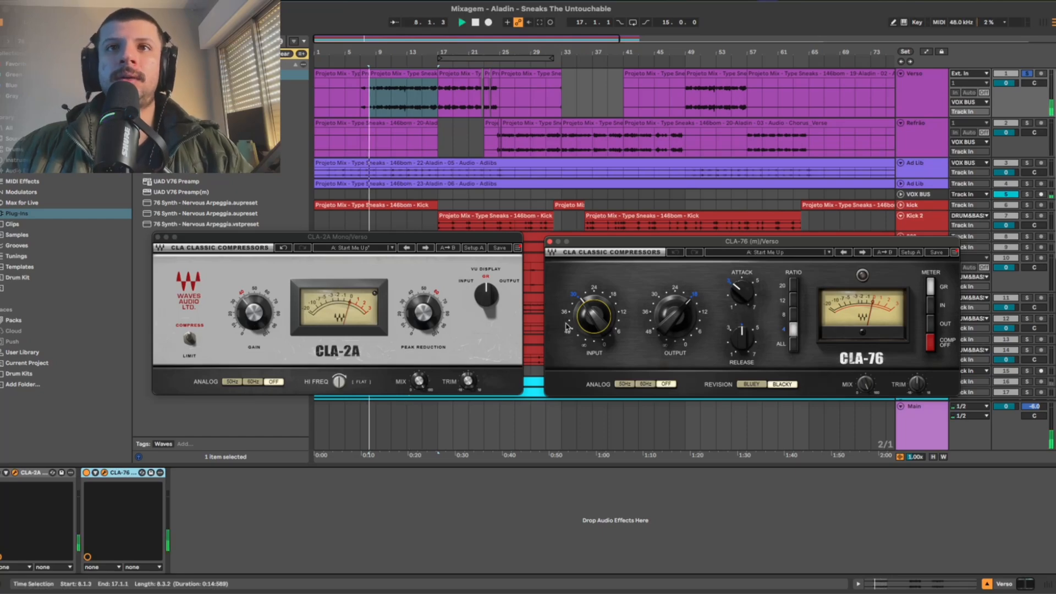
pyautogui.moveTo(599, 320)
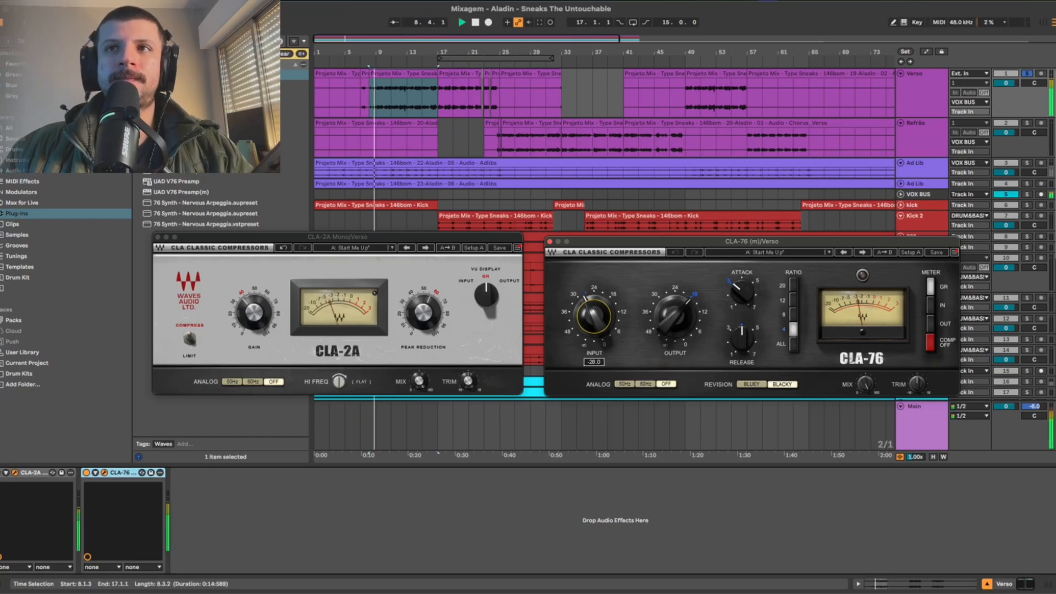
pyautogui.moveTo(599, 321); pyautogui.dragTo(599, 305)
pyautogui.press('space')
pyautogui.moveTo(674, 325); pyautogui.dragTo(675, 333)
pyautogui.press('space')
pyautogui.press('space')
pyautogui.moveTo(677, 243); pyautogui.dragTo(676, 240)
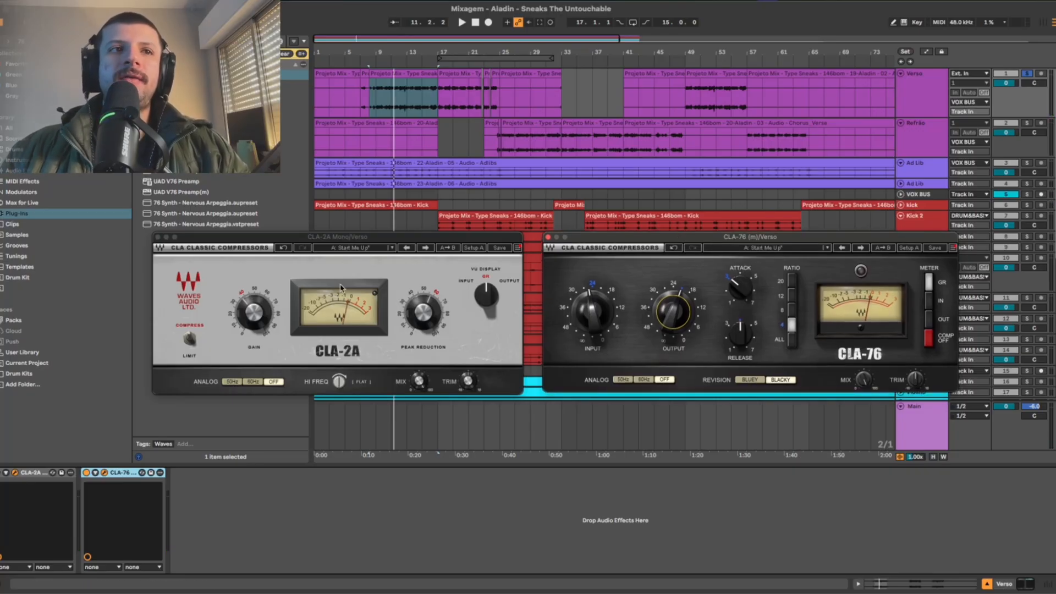
# Lower the CLA-2A's Gain while the Verso vocal plays, and stop playback
pyautogui.press('space')
pyautogui.click(263, 315)
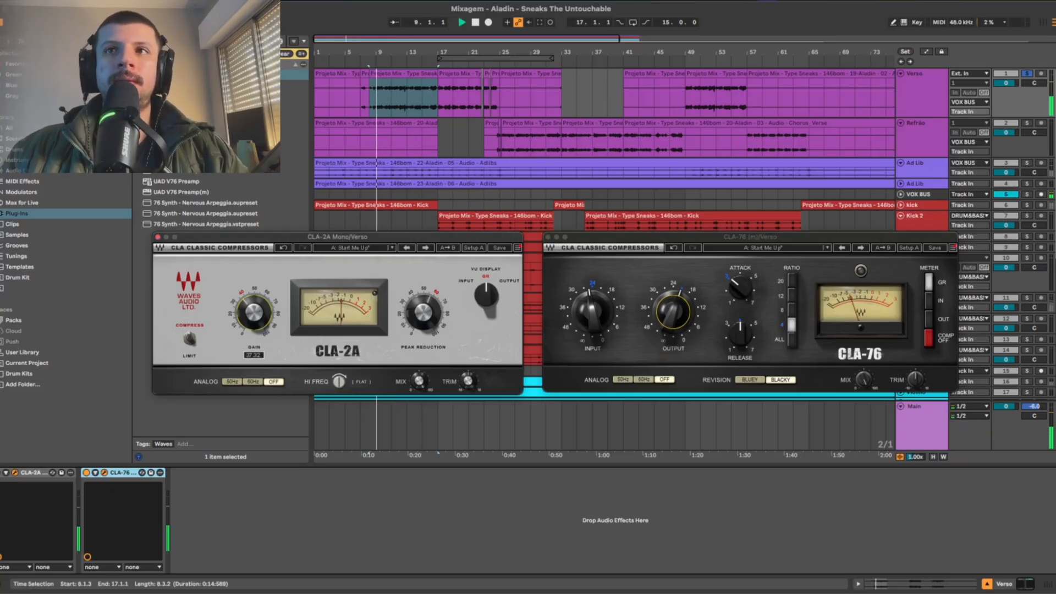
pyautogui.moveTo(263, 315); pyautogui.dragTo(263, 338)
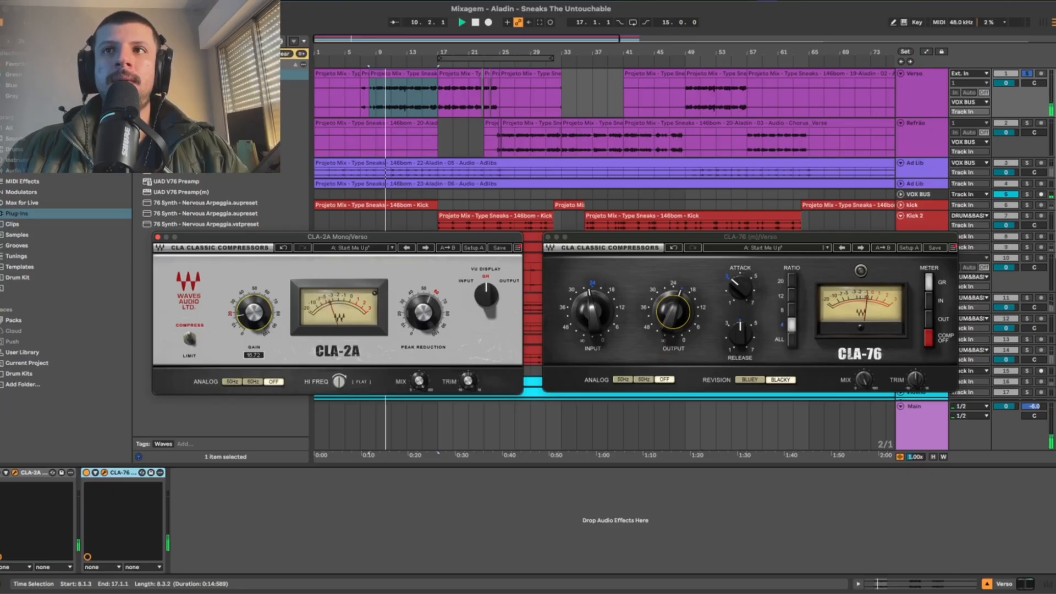
pyautogui.press('space')
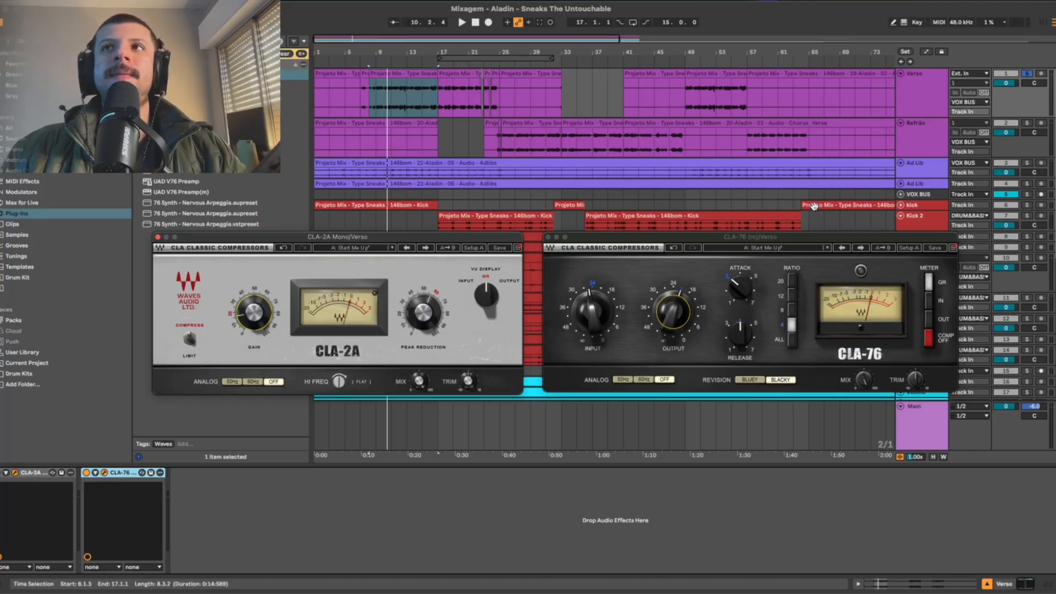
# Unsolo the Verso track and close the CLA-2A and CLA-76 windows
pyautogui.click(1026, 74)
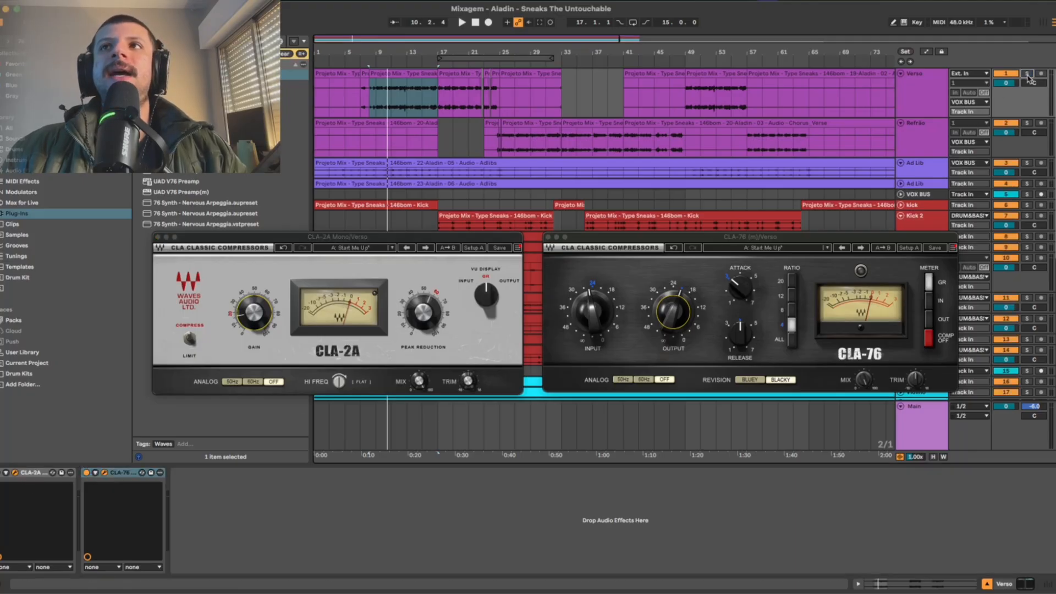
pyautogui.click(159, 238)
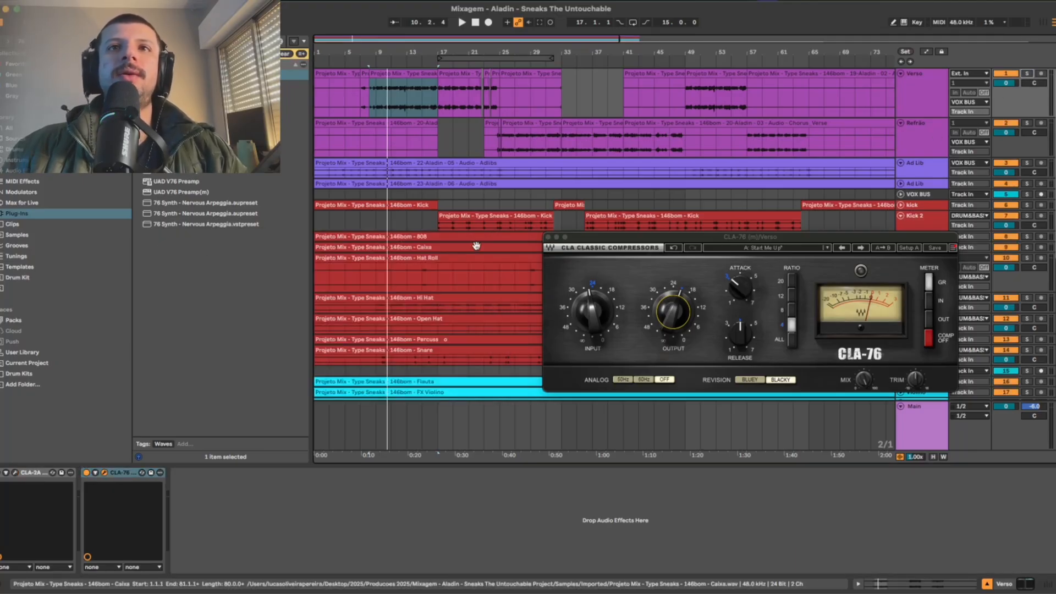
pyautogui.click(547, 237)
# Enlarge the arrangement to view all tracks and buses, and show the MIX BUS's device chain
pyautogui.moveTo(520, 466); pyautogui.dragTo(497, 593)
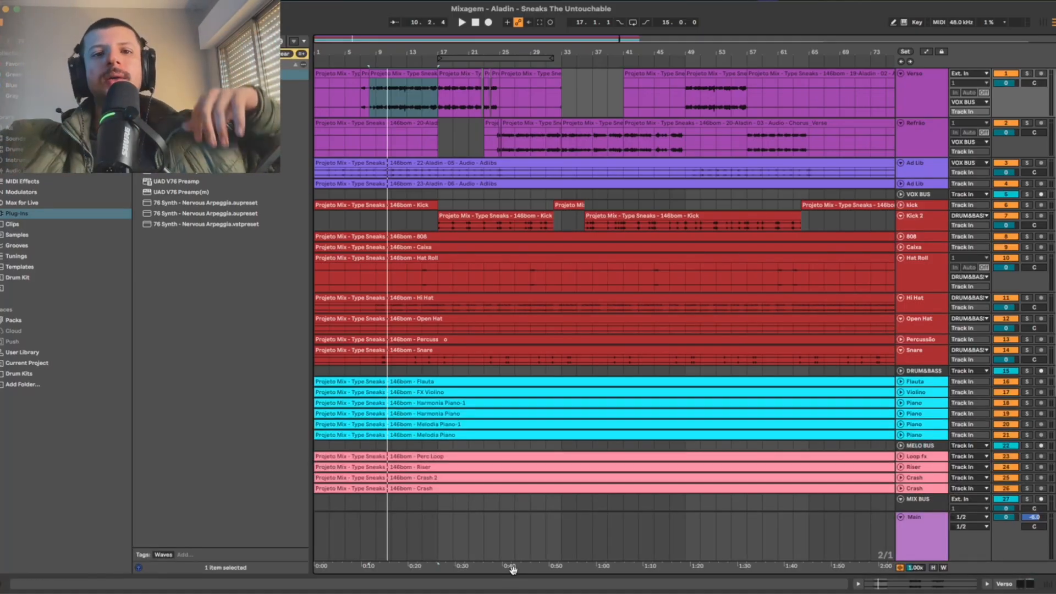
pyautogui.doubleClick(911, 500)
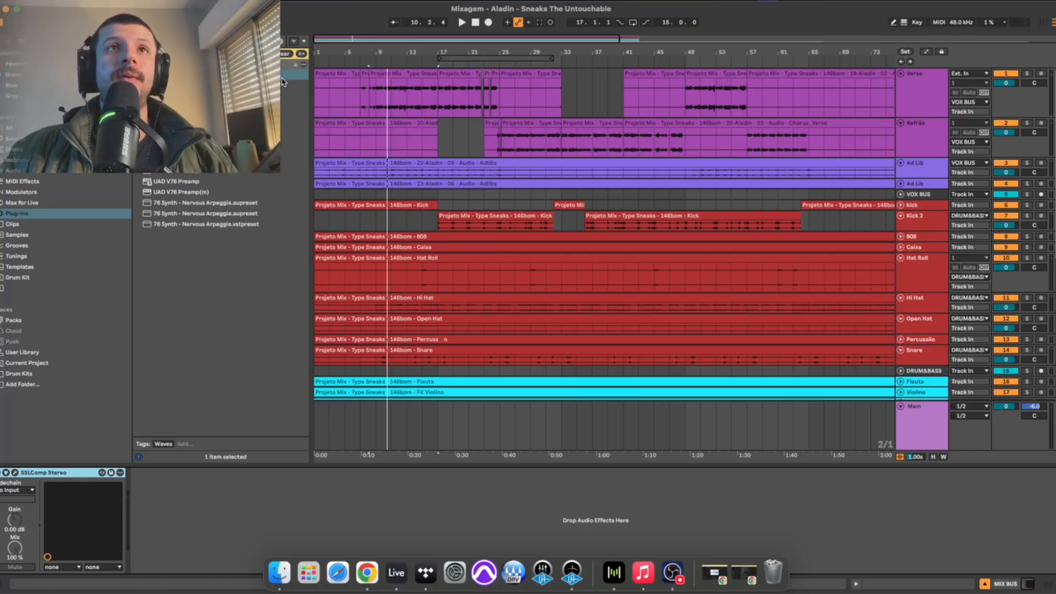
# Clear the plug-in search, look for "pui", and add the PuigTec EQP1A Mono equalizer after the CLA-76 on the Verso track
pyautogui.click(286, 54)
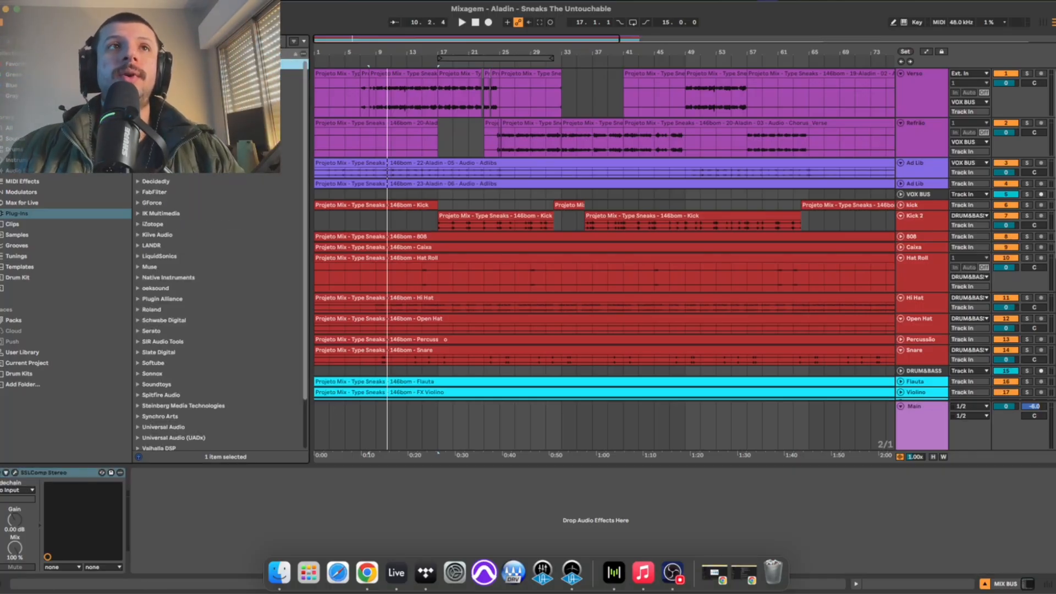
pyautogui.click(920, 193)
pyautogui.click(921, 115)
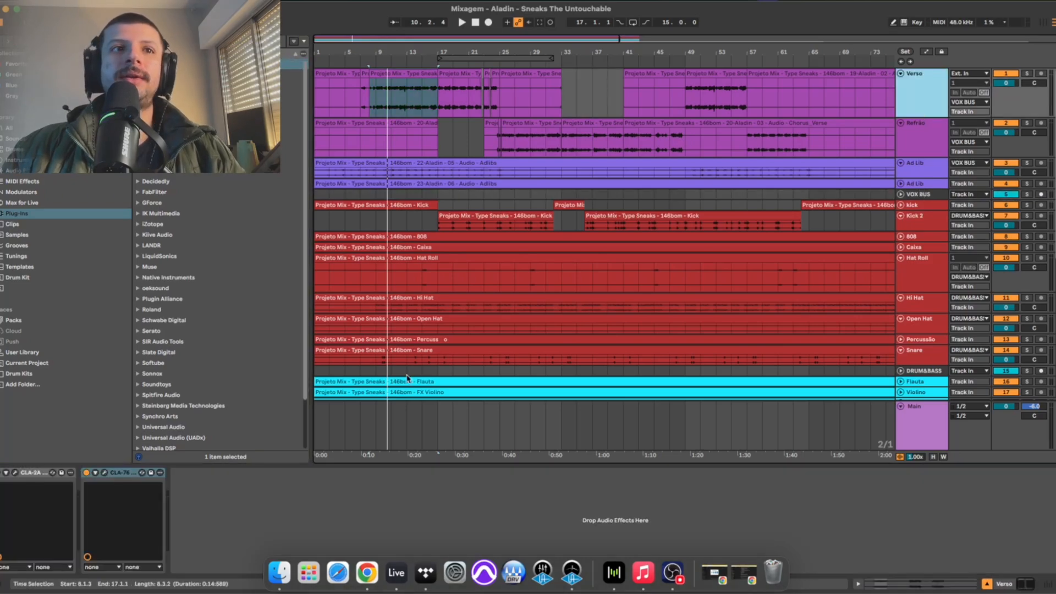
pyautogui.press('super+f')
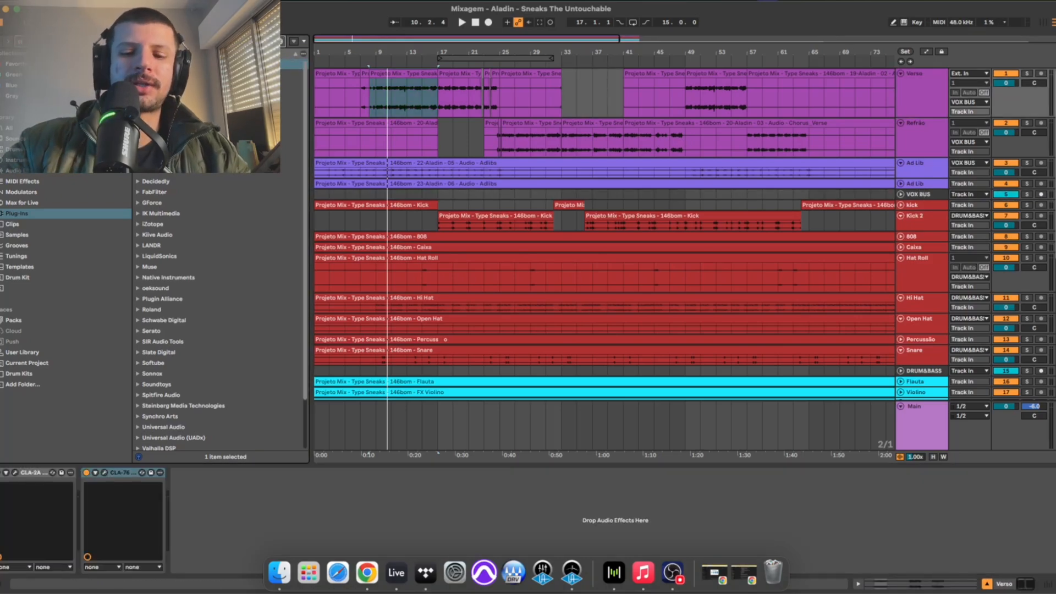
pyautogui.write('pui')
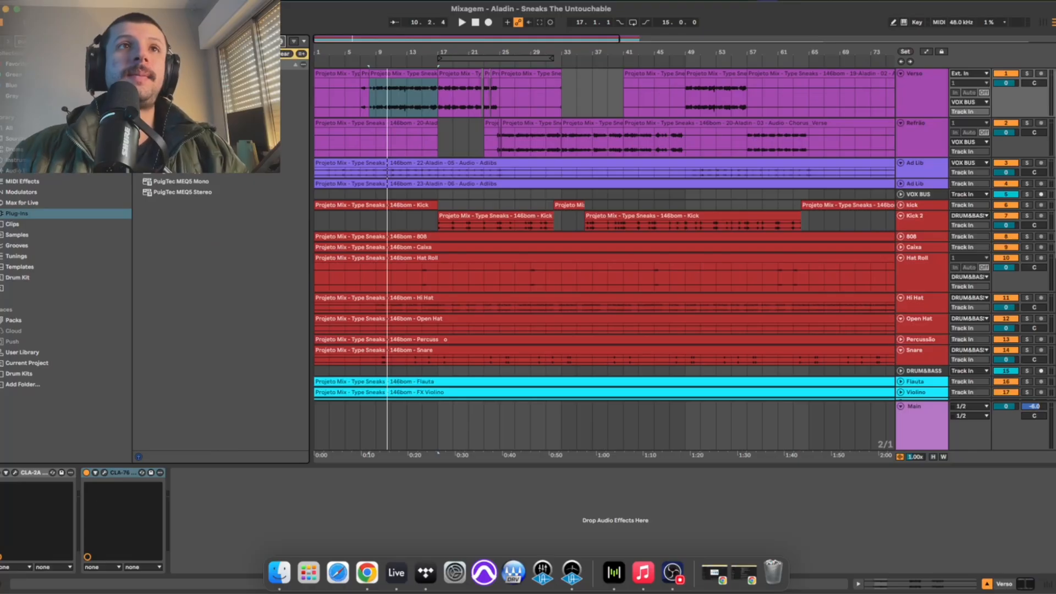
pyautogui.press('Down')
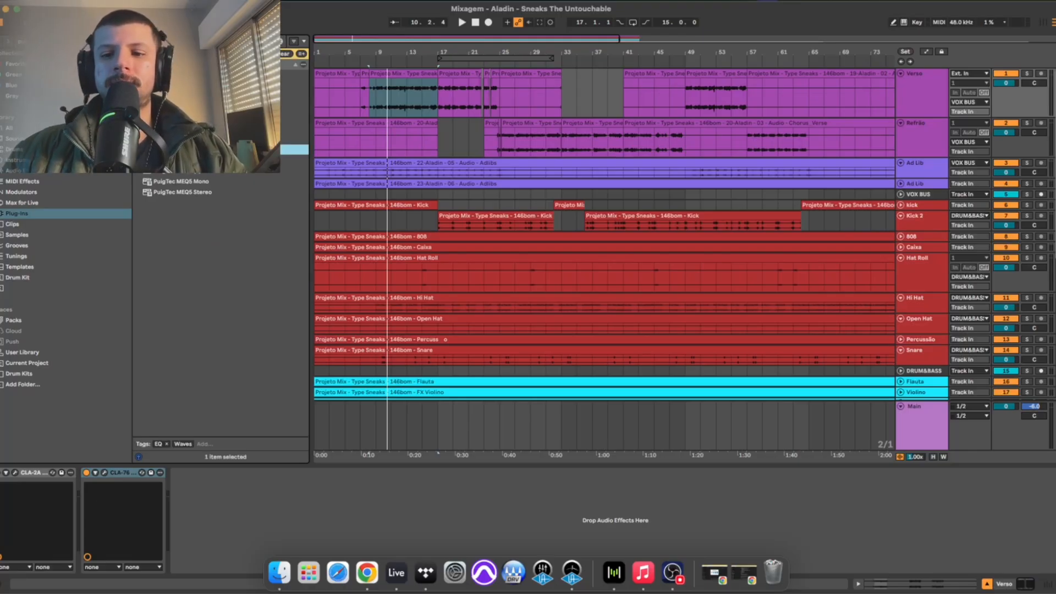
pyautogui.press('Return')
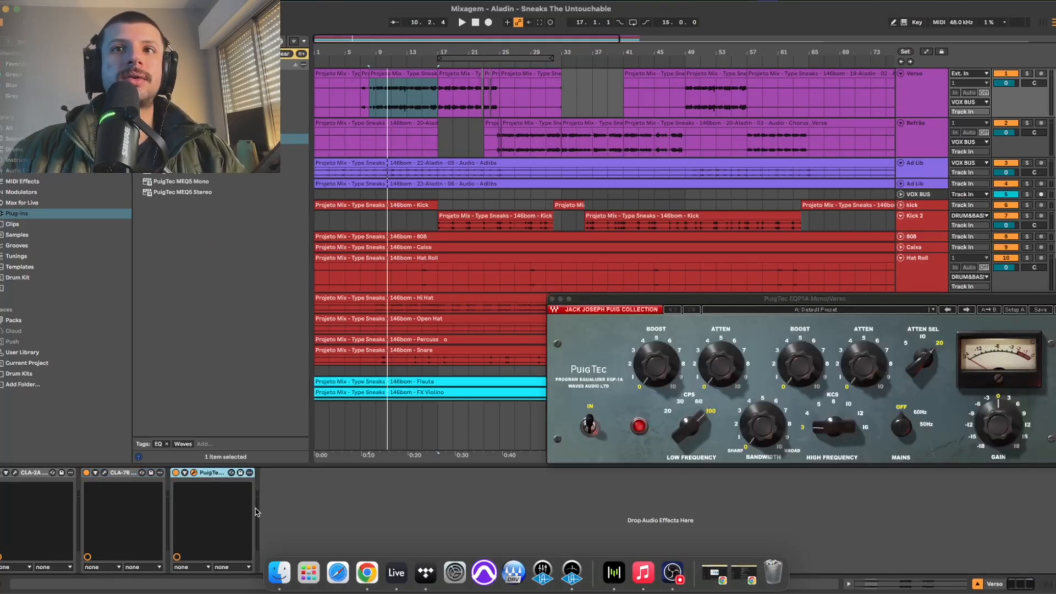
# Solo the Verso track and play its vocal from bar 9
pyautogui.press('space')
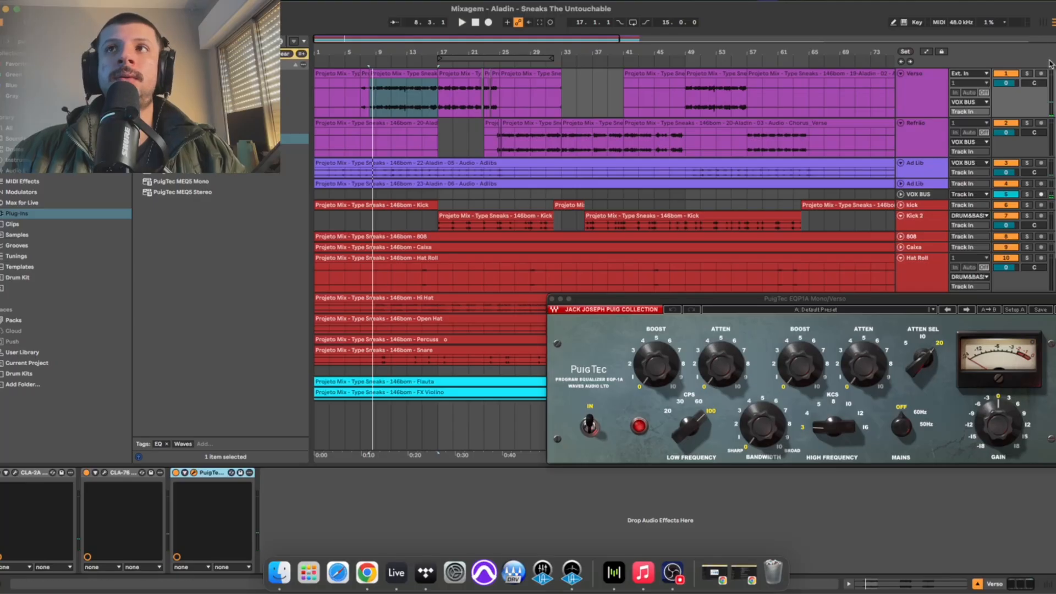
pyautogui.click(1025, 74)
pyautogui.click(381, 103)
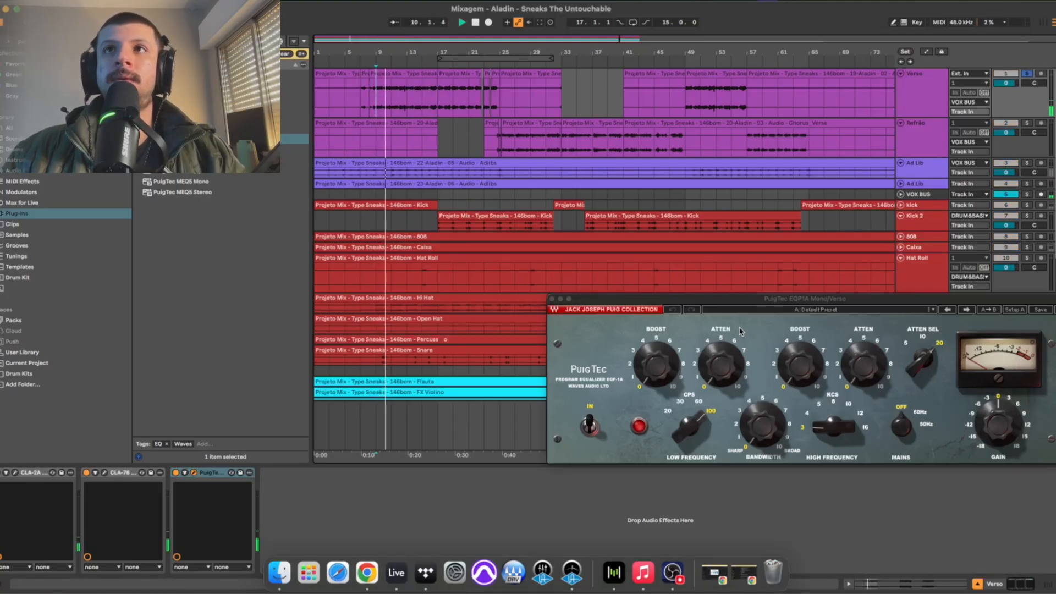
# Reopen the CLA-2A and CLA-76 windows and fine-tune the CLA-2A's Gain while the Verso vocal plays
pyautogui.click(16, 473)
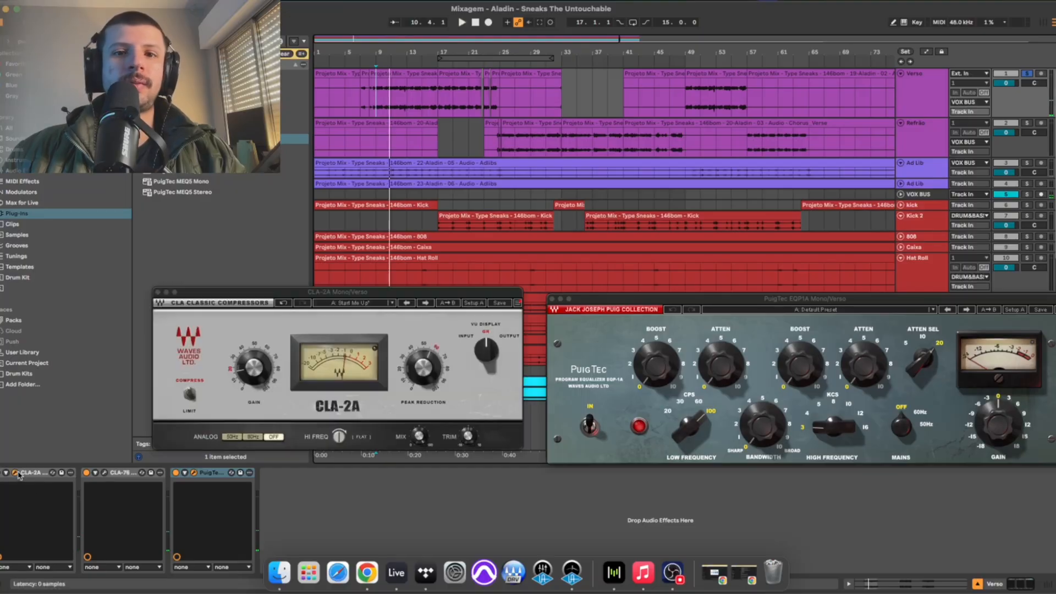
pyautogui.click(253, 368)
pyautogui.press('space')
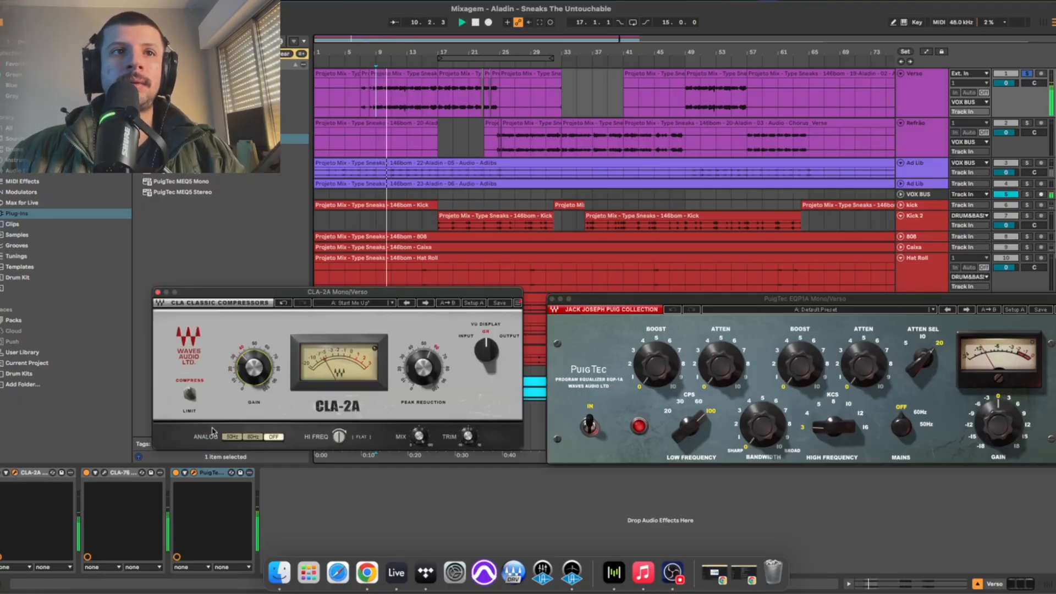
pyautogui.click(104, 473)
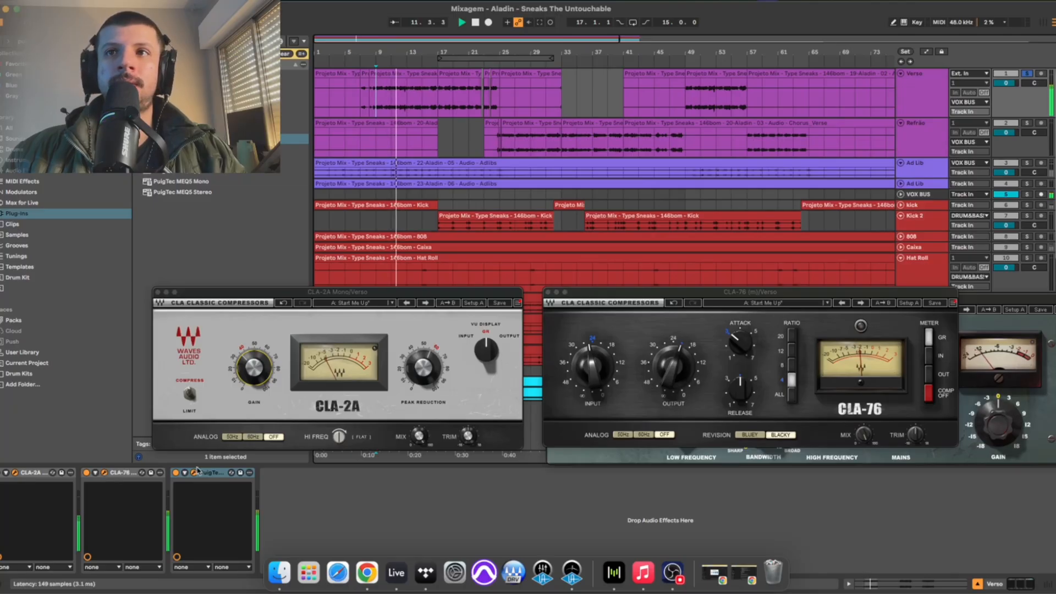
pyautogui.click(254, 367)
pyautogui.moveTo(246, 371); pyautogui.dragTo(247, 369)
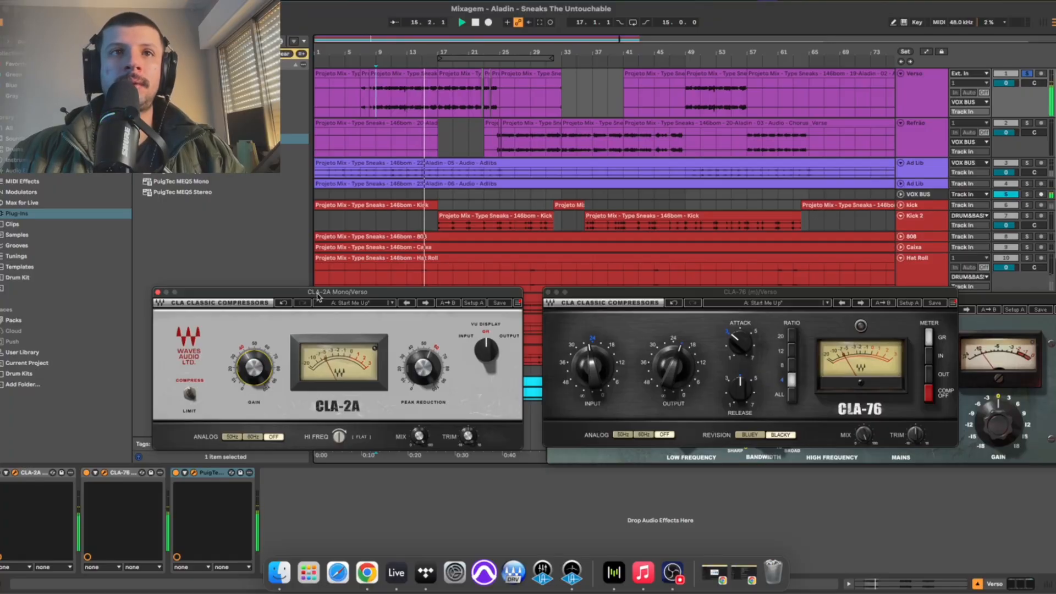
pyautogui.moveTo(310, 292); pyautogui.dragTo(231, 275)
pyautogui.moveTo(175, 352); pyautogui.dragTo(175, 347)
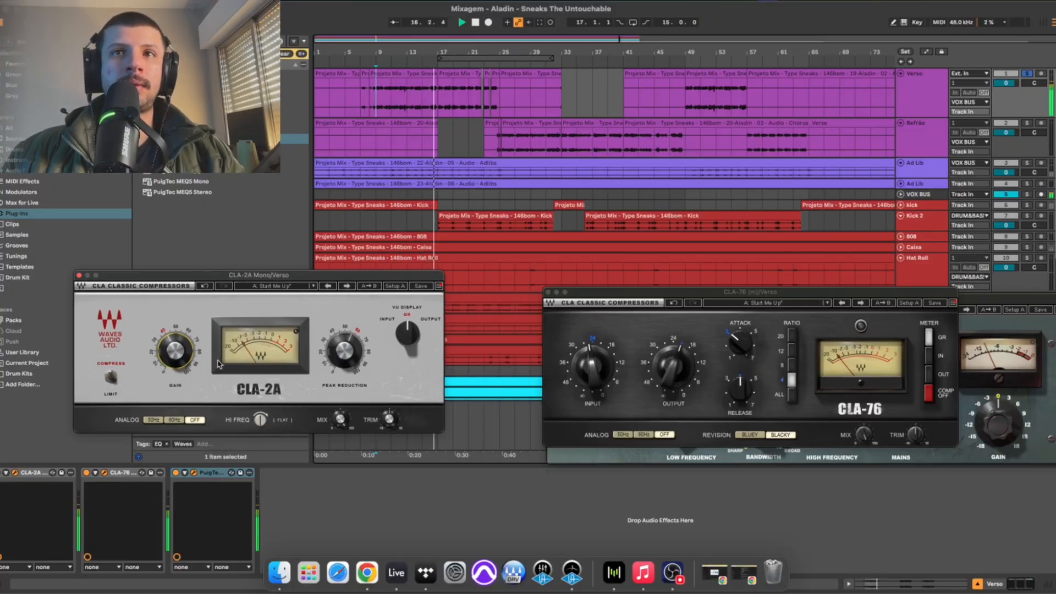
# Arrange the CLA-76 and PuigTec EQP1A windows to keep the equalizer clear, and play the Verso vocal through the chain
pyautogui.moveTo(791, 294); pyautogui.dragTo(690, 277)
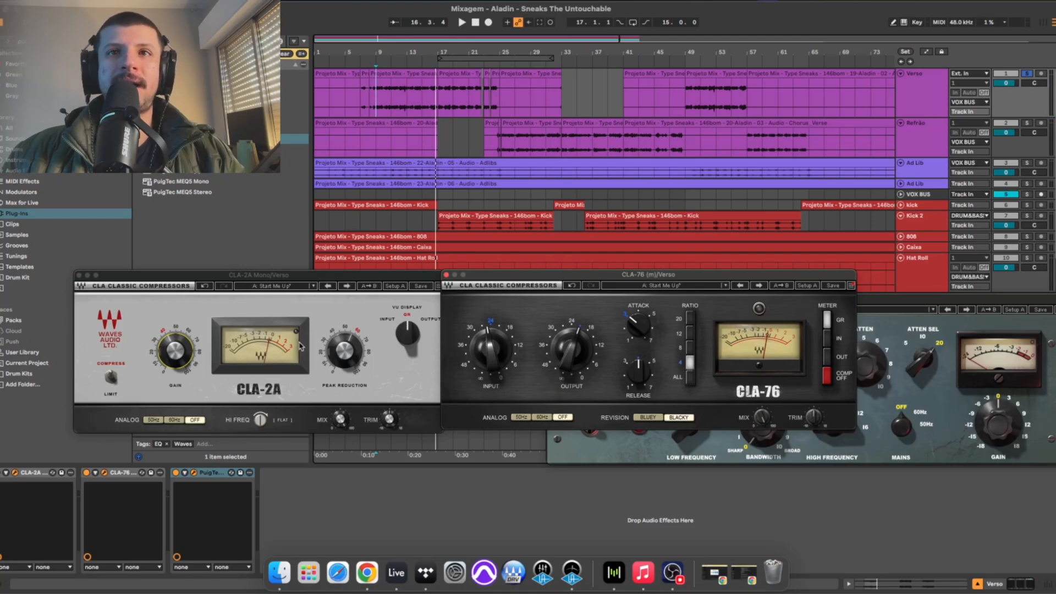
pyautogui.moveTo(659, 276); pyautogui.dragTo(536, 274)
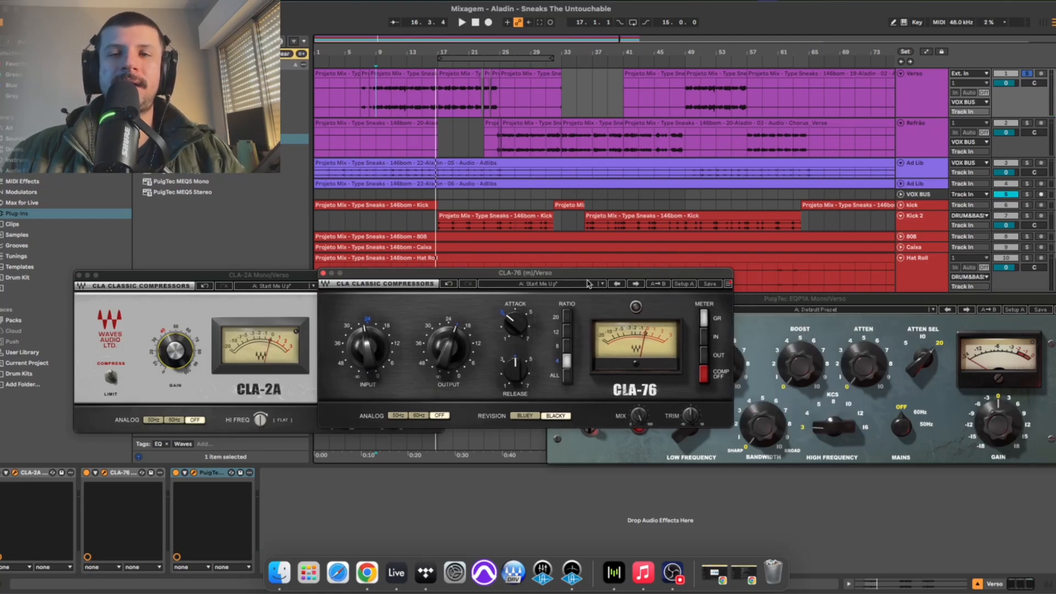
pyautogui.moveTo(846, 304); pyautogui.dragTo(835, 300)
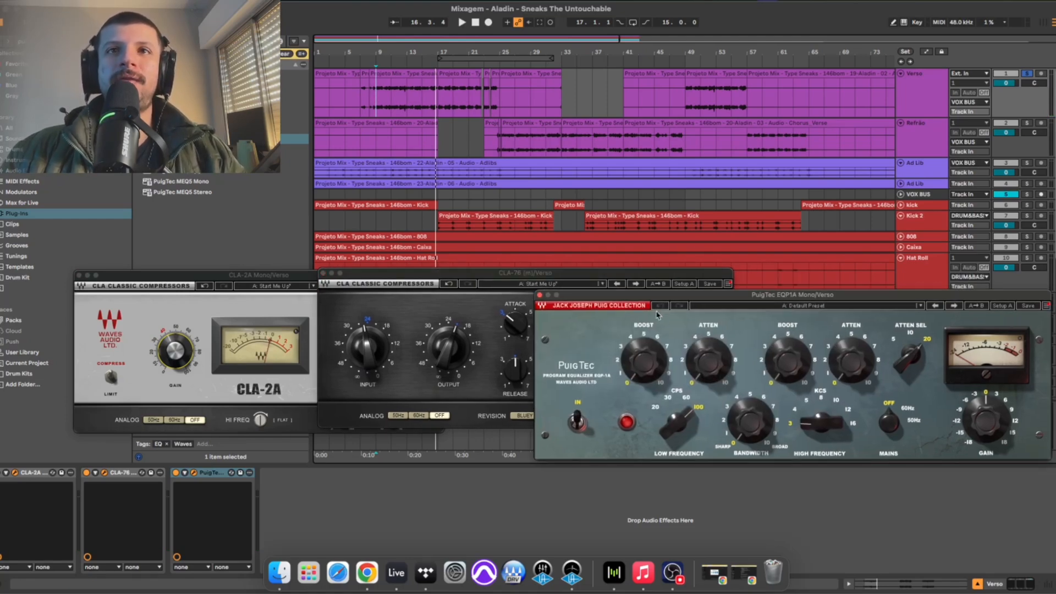
pyautogui.moveTo(560, 282); pyautogui.dragTo(475, 280)
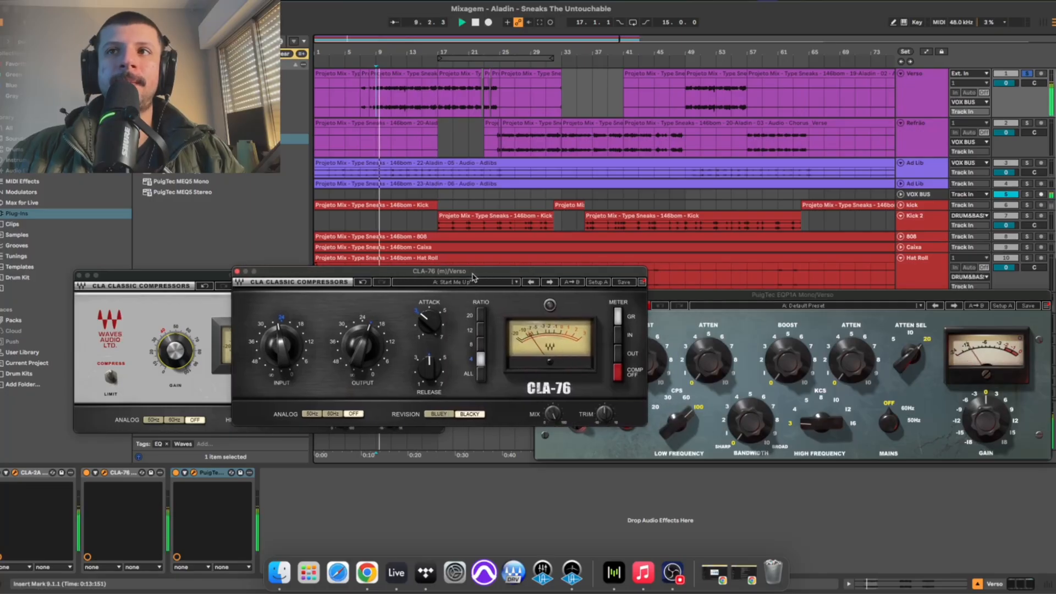
pyautogui.click(758, 296)
pyautogui.press('space')
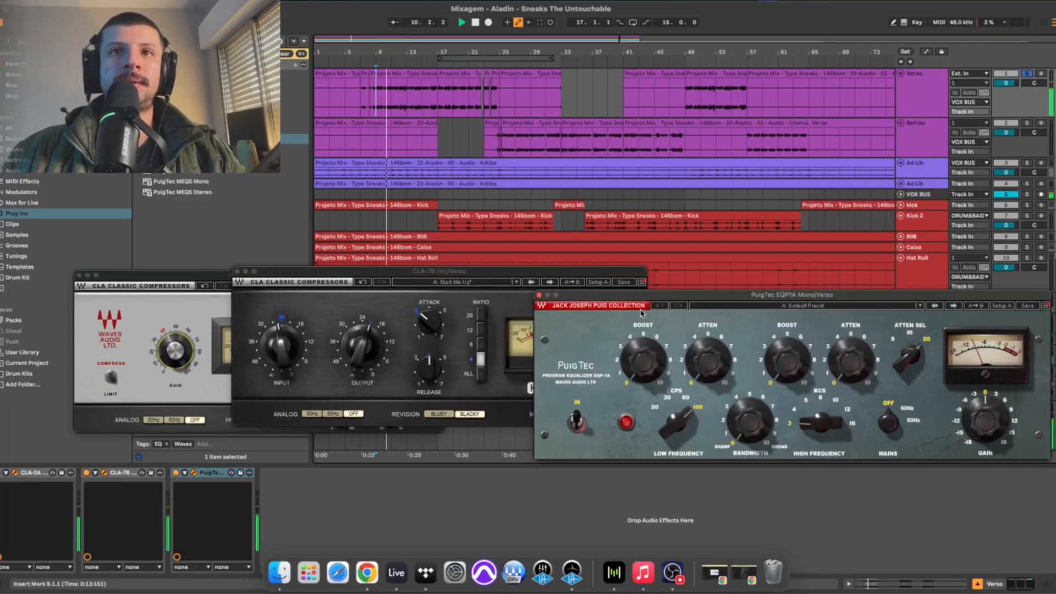
pyautogui.moveTo(549, 278); pyautogui.dragTo(436, 262)
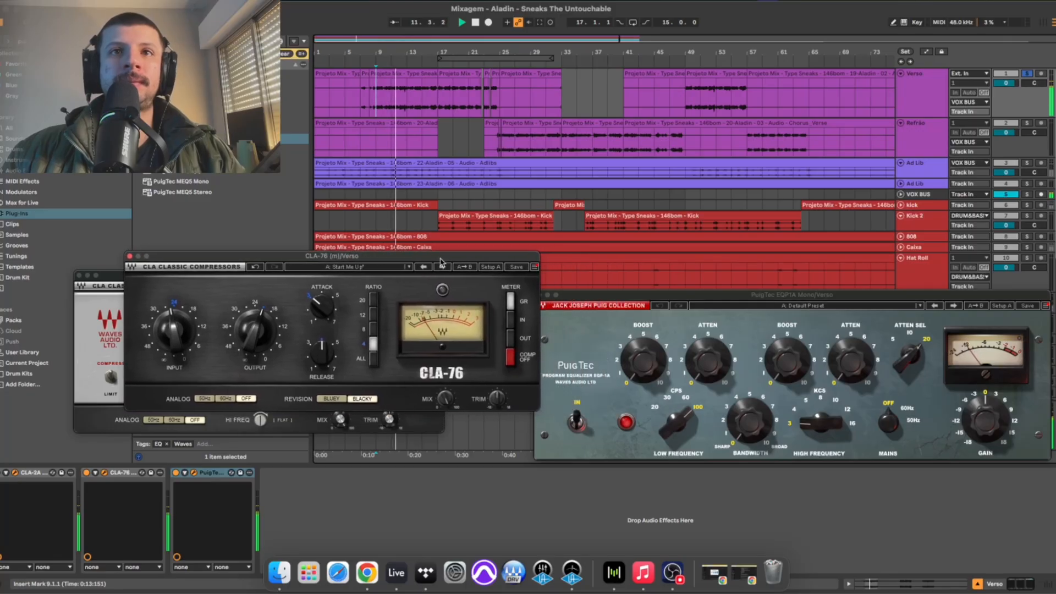
# Switch the CLA-76 meter to OUT and raise the compressor's Output while playing the Verso vocal to check the level reaching the equalizer
pyautogui.click(504, 336)
pyautogui.press('space')
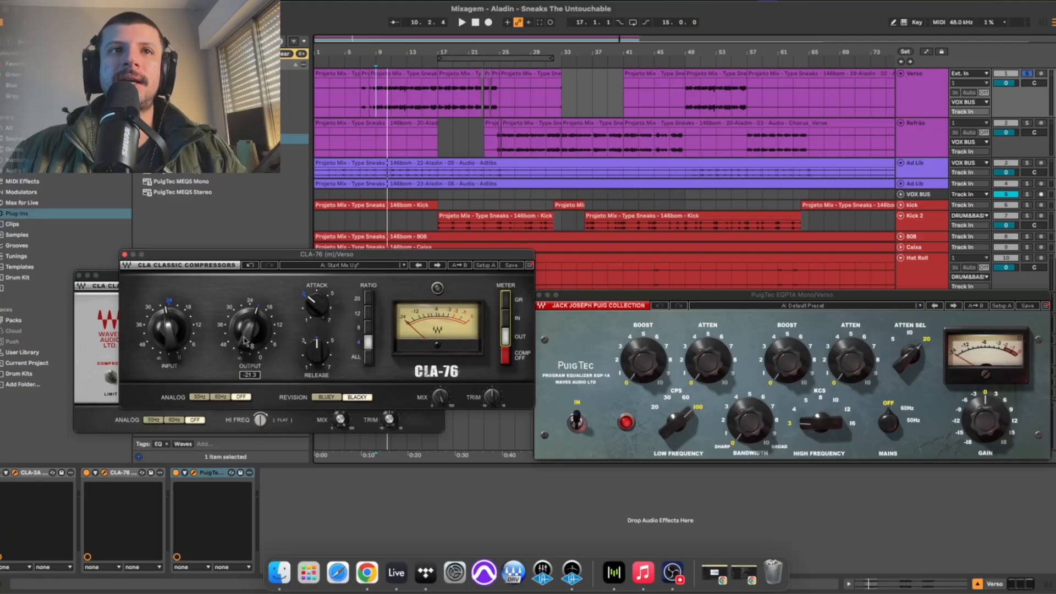
pyautogui.press('space')
pyautogui.moveTo(244, 338); pyautogui.dragTo(246, 319)
pyautogui.press('space')
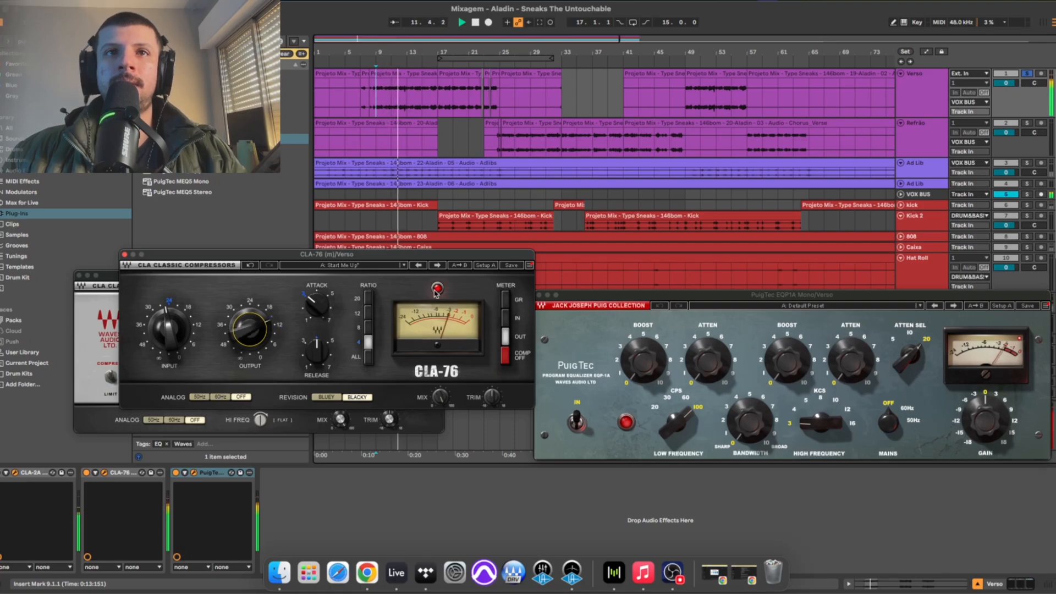
pyautogui.click(1020, 342)
pyautogui.press('space')
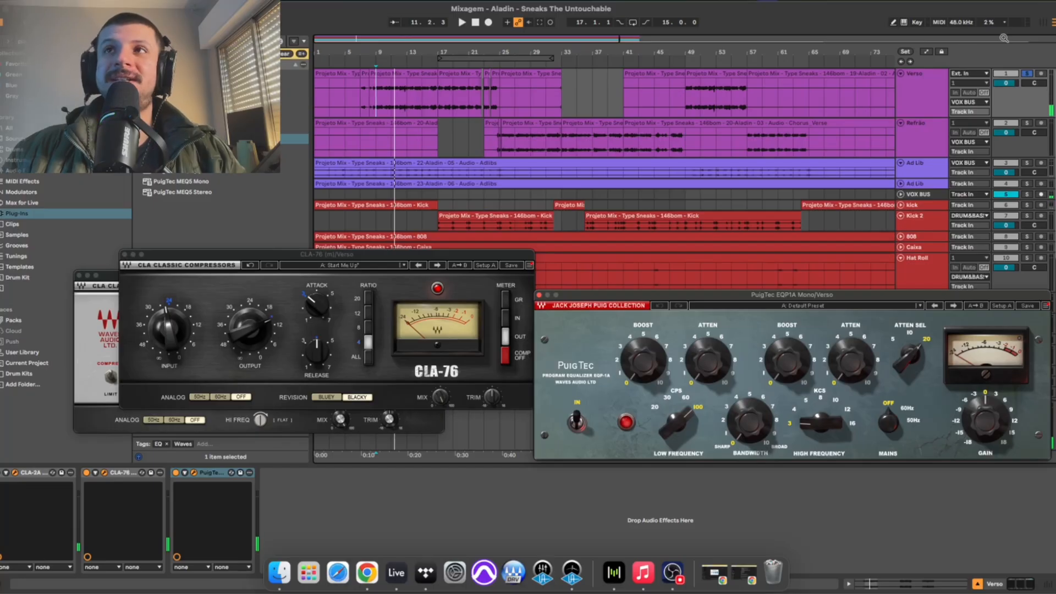
# Show the mixer, move the plug-in windows off the channel strips, and lower the Verso track's volume to -5.1 dB during playback
pyautogui.moveTo(702, 298); pyautogui.dragTo(680, 295)
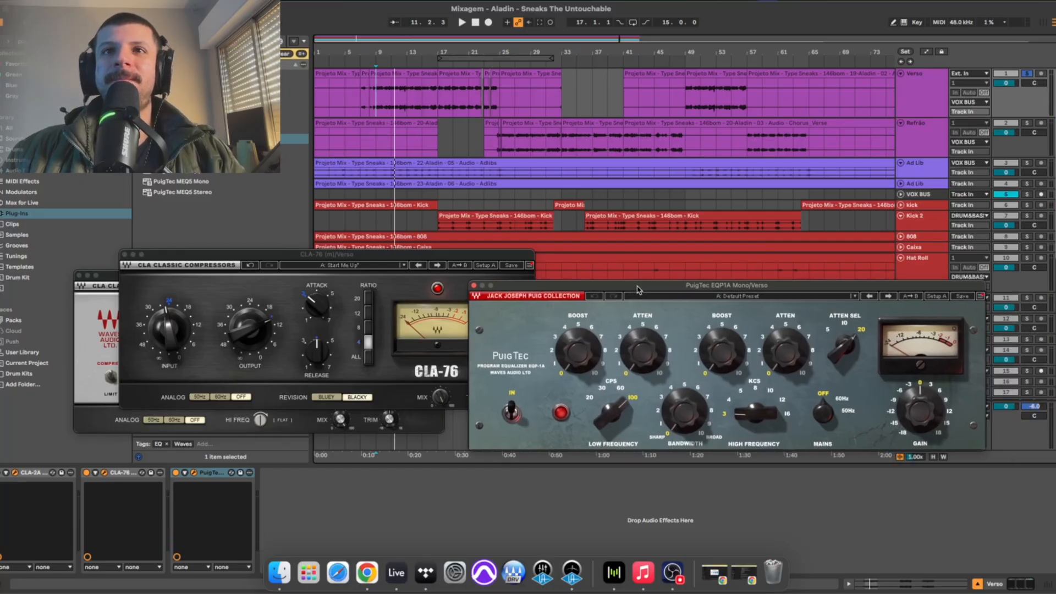
pyautogui.click(1045, 23)
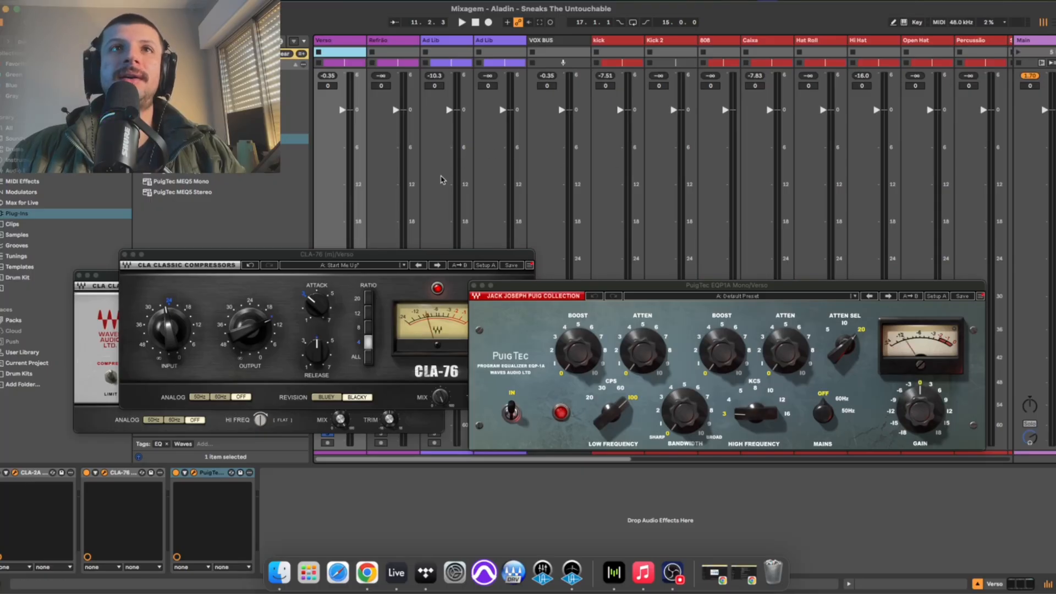
pyautogui.press('space')
pyautogui.moveTo(422, 254); pyautogui.dragTo(863, 298)
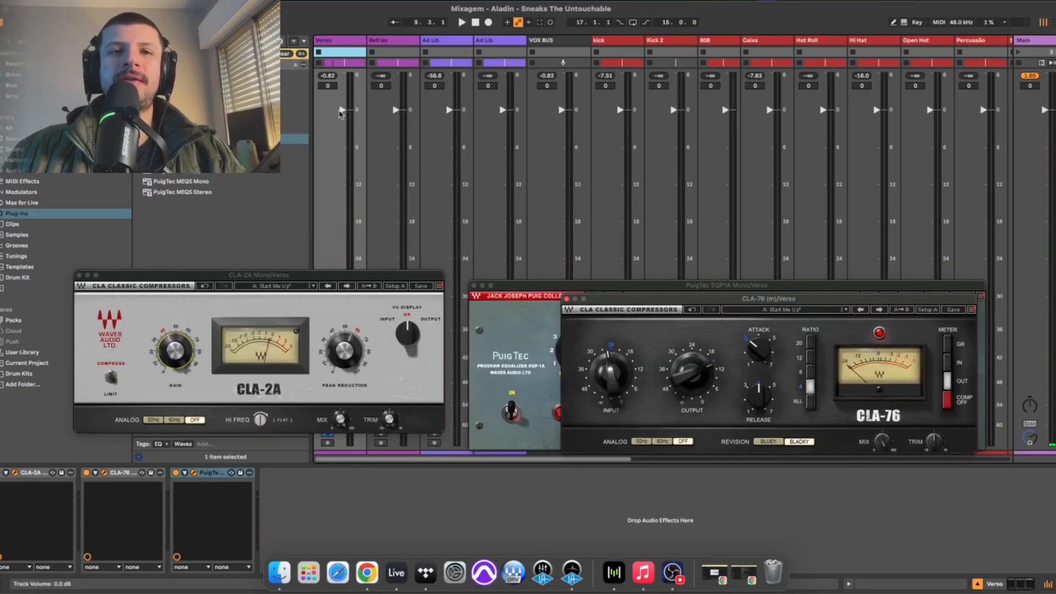
pyautogui.moveTo(339, 112); pyautogui.dragTo(341, 144)
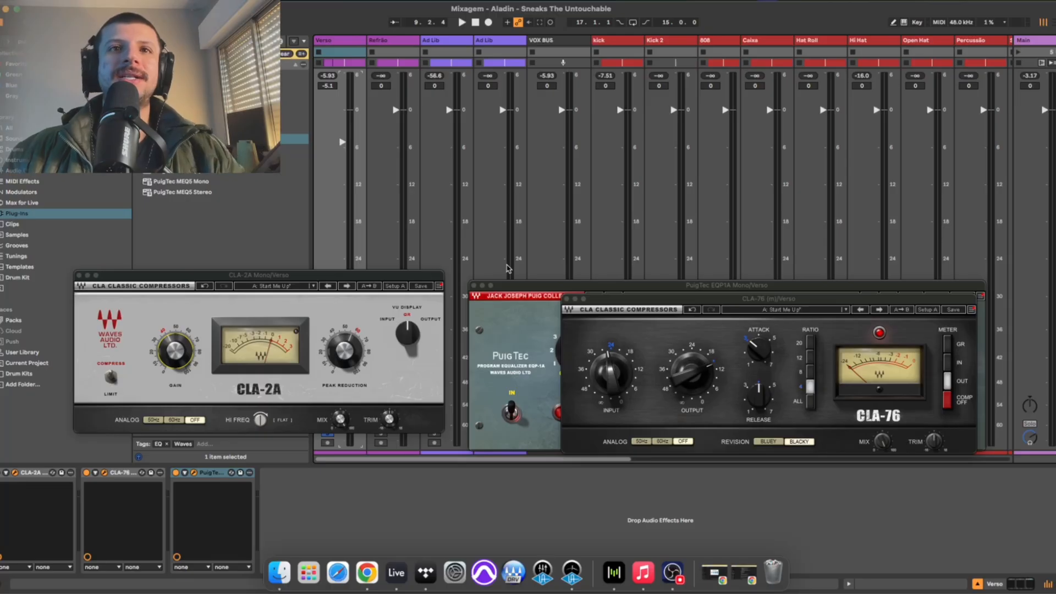
# Close the PuigTec EQP1A, CLA-76 and CLA-2A windows and return to the arrangement
pyautogui.click(473, 285)
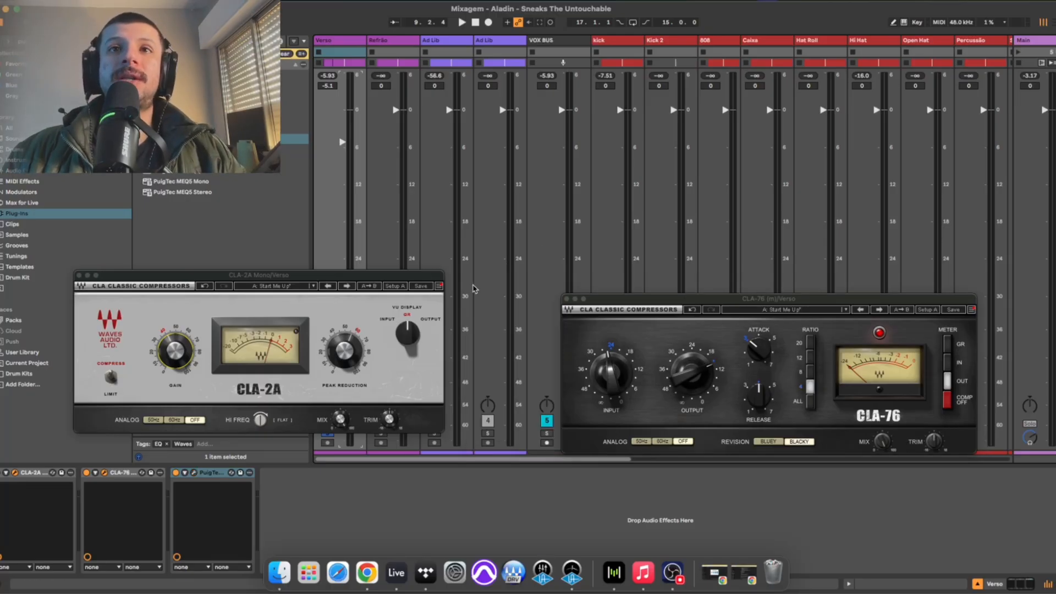
pyautogui.click(567, 299)
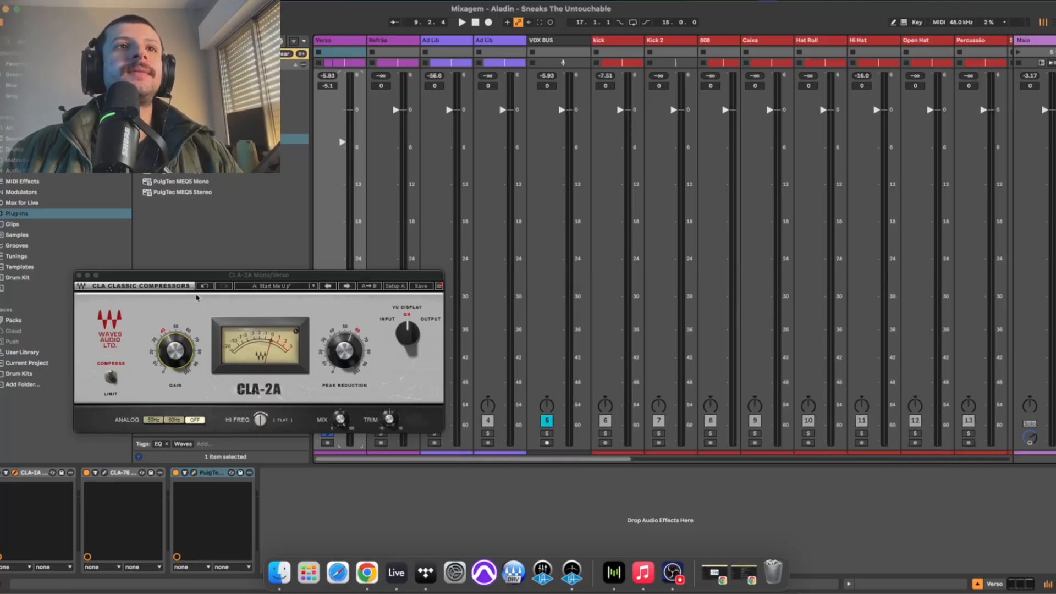
pyautogui.click(80, 276)
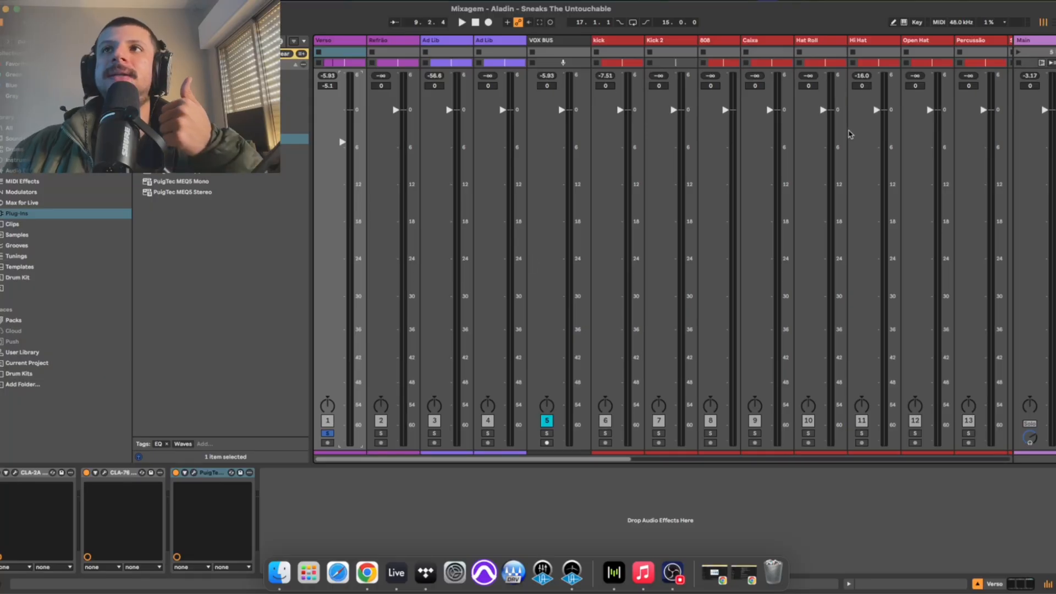
pyautogui.click(1052, 22)
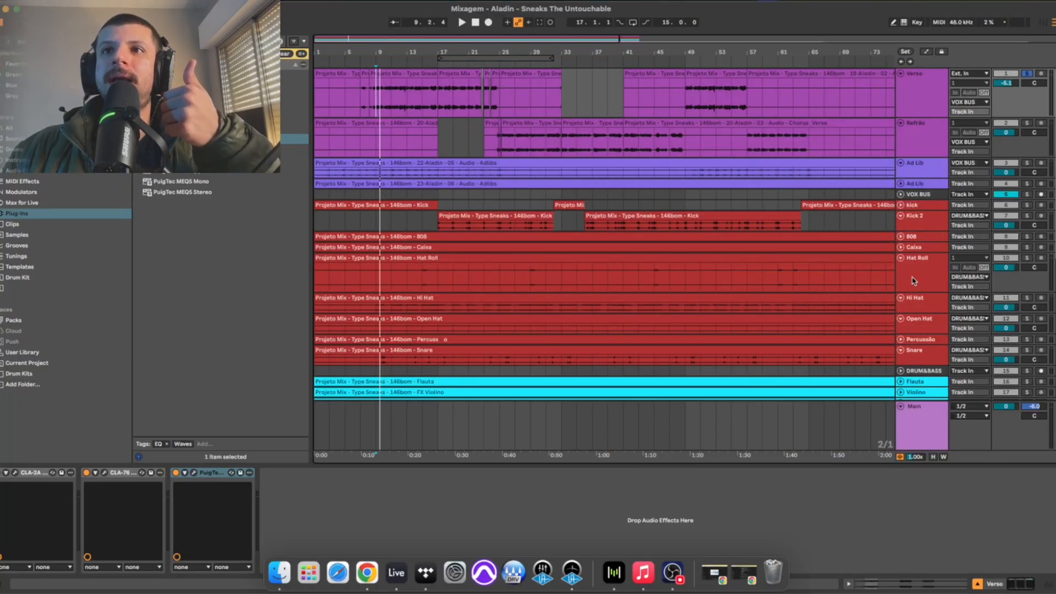
# Select the MIX BUS track to show its device chain, and review the instrument tracks and buses above it
pyautogui.scroll(-10, 915, 282)
pyautogui.click(918, 261)
pyautogui.doubleClick(918, 261)
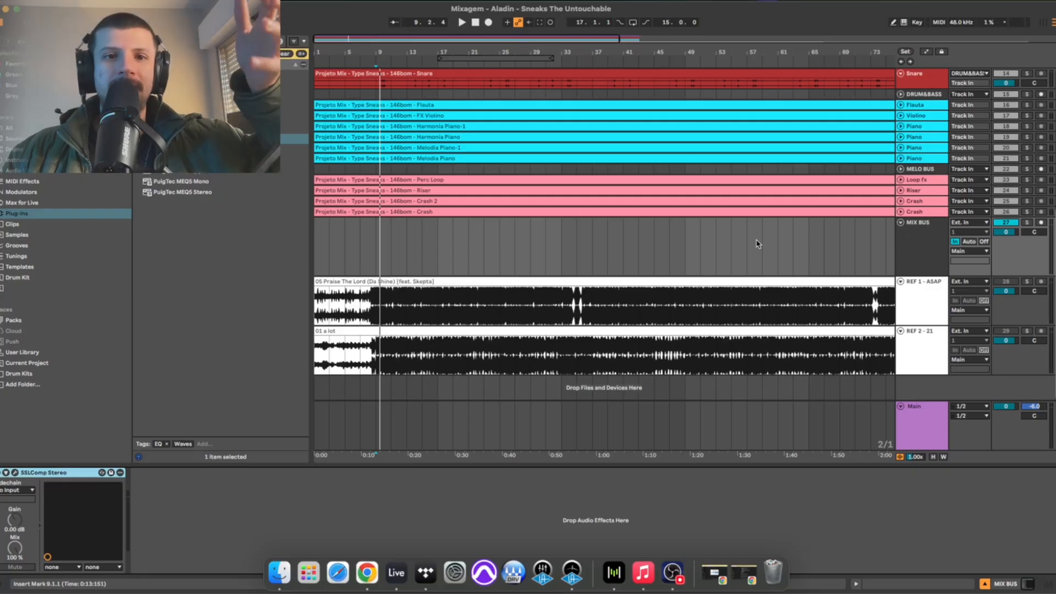
pyautogui.scroll(3, 686, 222)
pyautogui.scroll(1, 686, 222)
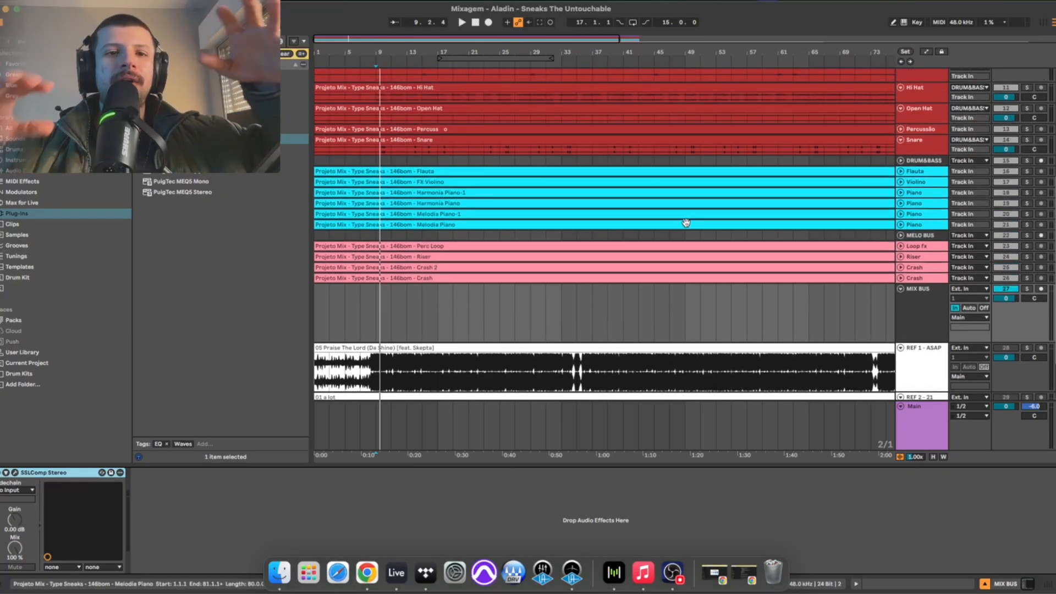